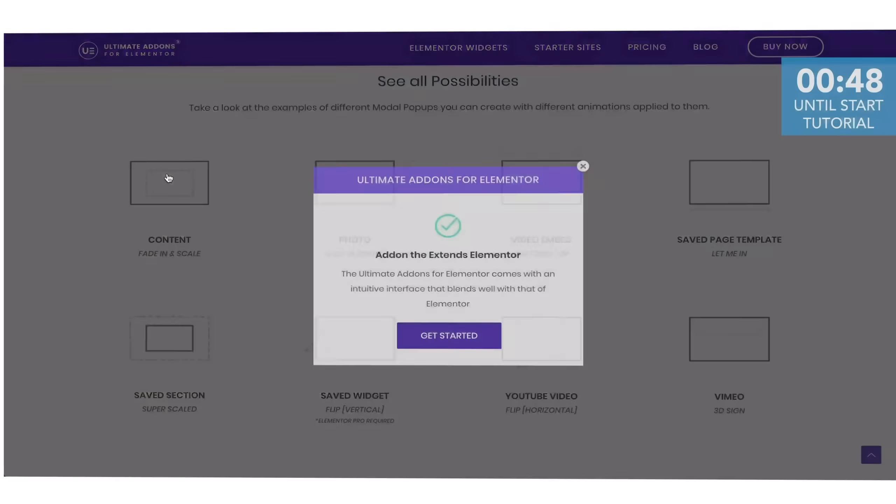
Preview the modal popup examples for Content, Video Embed, Saved Page Template and Saved Widget
{"action": "left_click", "coordinate": [170, 176]}
{"action": "left_click", "coordinate": [537, 188]}
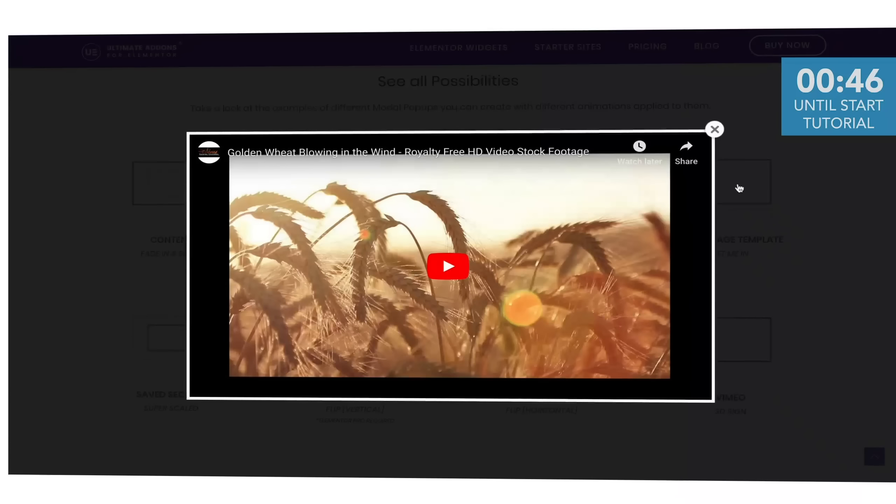
{"action": "left_click", "coordinate": [740, 186]}
{"action": "left_click", "coordinate": [369, 345]}
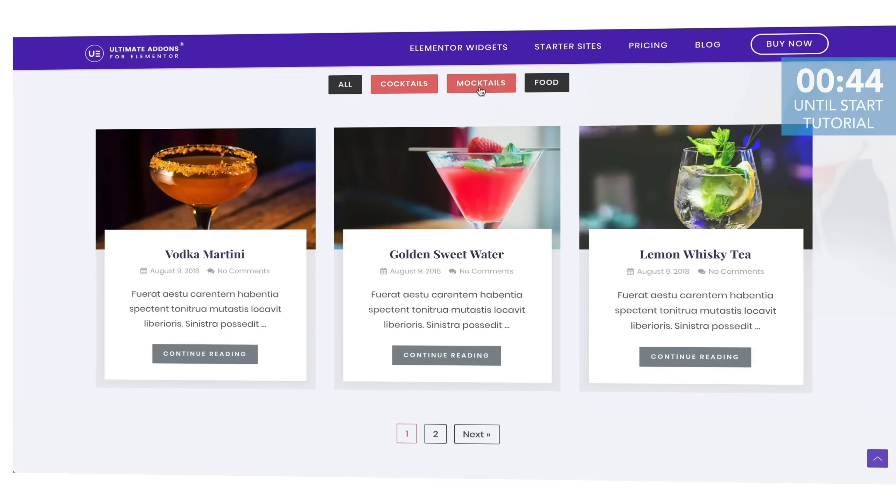
Filter the drinks post grid by Mocktails and by Food, and view the pricing box examples
{"action": "left_click", "coordinate": [480, 83]}
{"action": "left_click", "coordinate": [547, 83]}
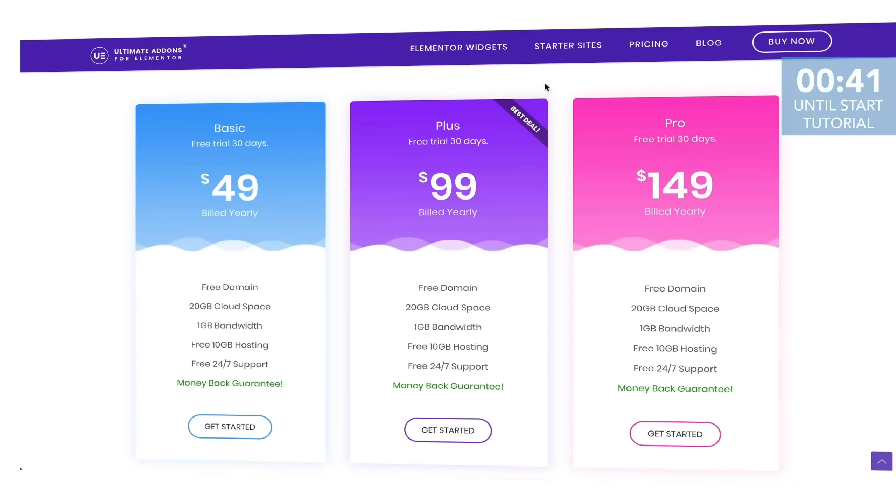
{"action": "scroll", "coordinate": [553, 97], "scroll_direction": "down", "scroll_amount": 12}
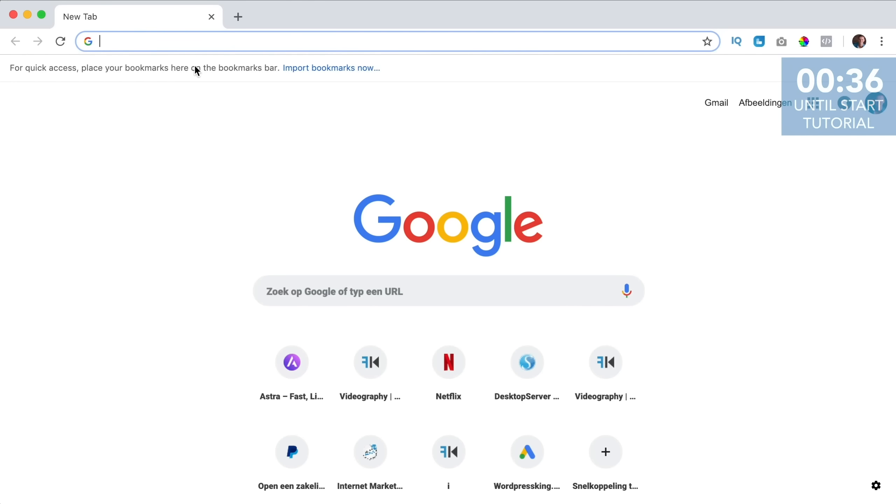
Open the Ultimate Addons for Elementor site through the address ferdykorp.com/uae
{"action": "type", "text": "ferdyko"}
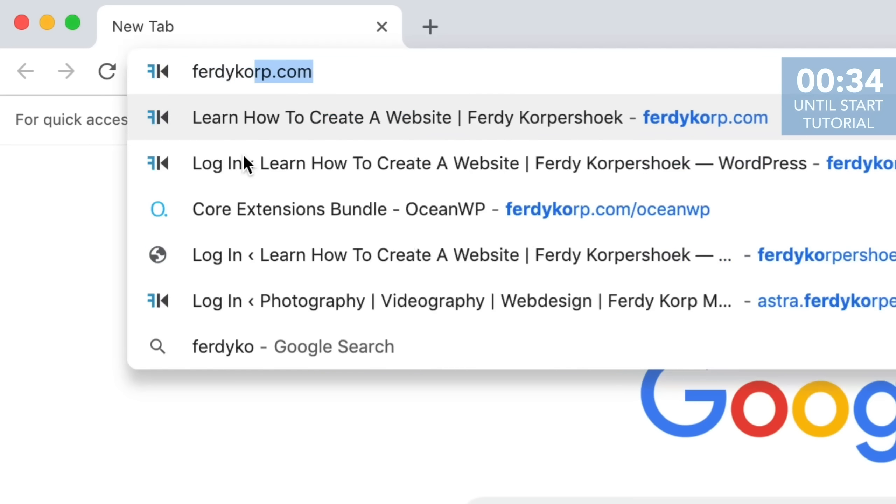
{"action": "type", "text": "rp.com/"}
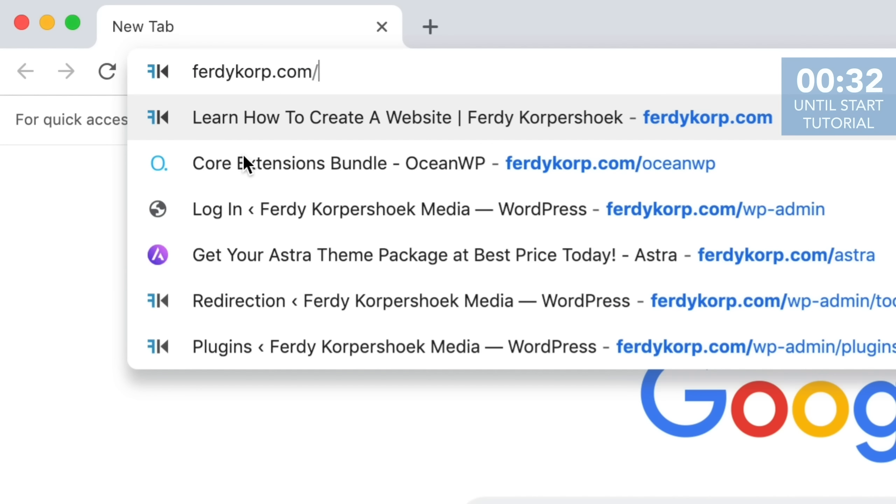
{"action": "type", "text": "uae"}
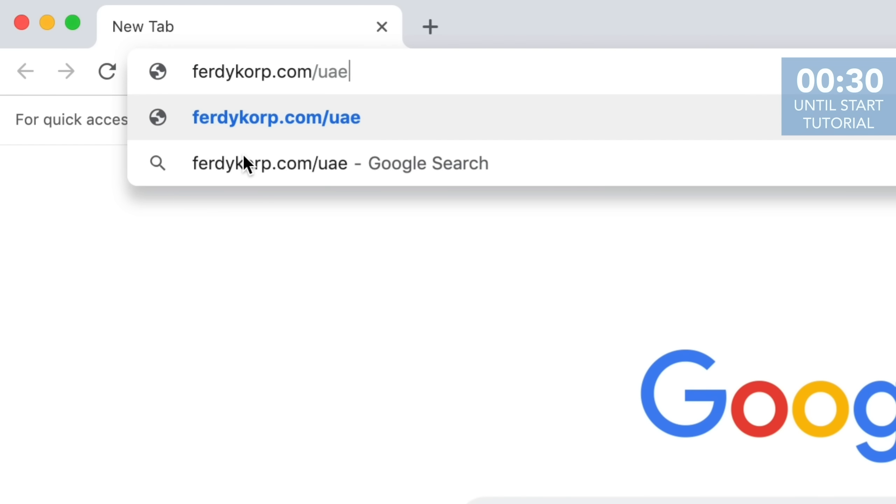
{"action": "key", "text": "Return"}
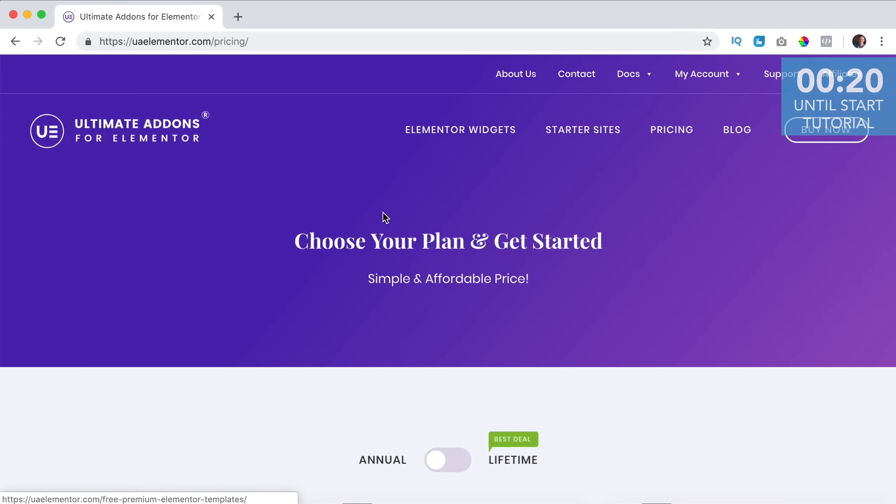
Choose the $49 Ultimate Addons plan on the pricing page and submit the purchase at checkout
{"action": "scroll", "coordinate": [383, 216], "scroll_direction": "down", "scroll_amount": 10}
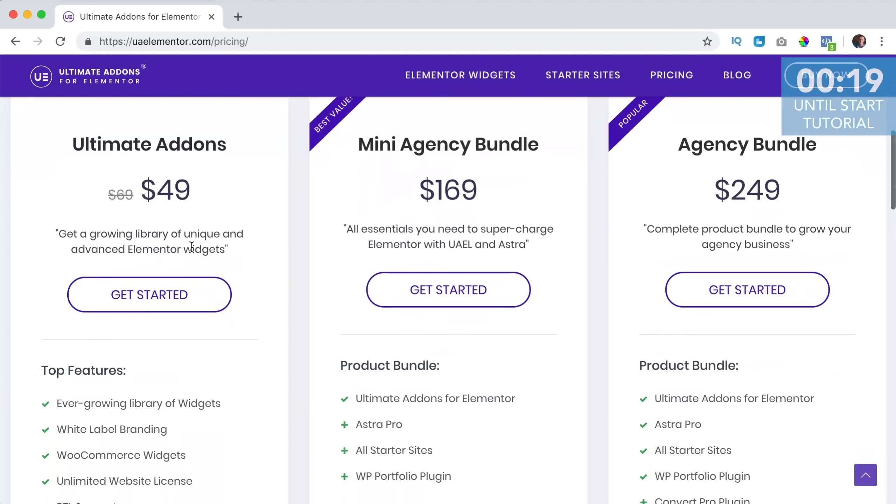
{"action": "left_click", "coordinate": [124, 295]}
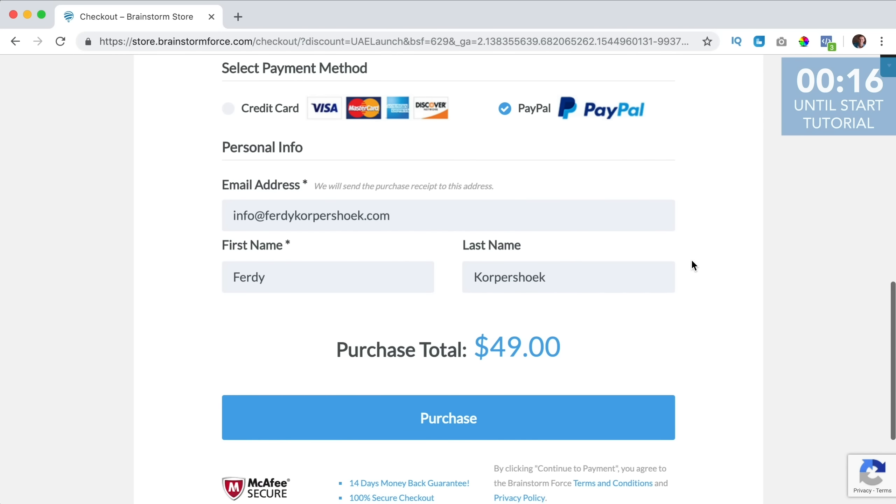
{"action": "left_click", "coordinate": [446, 434]}
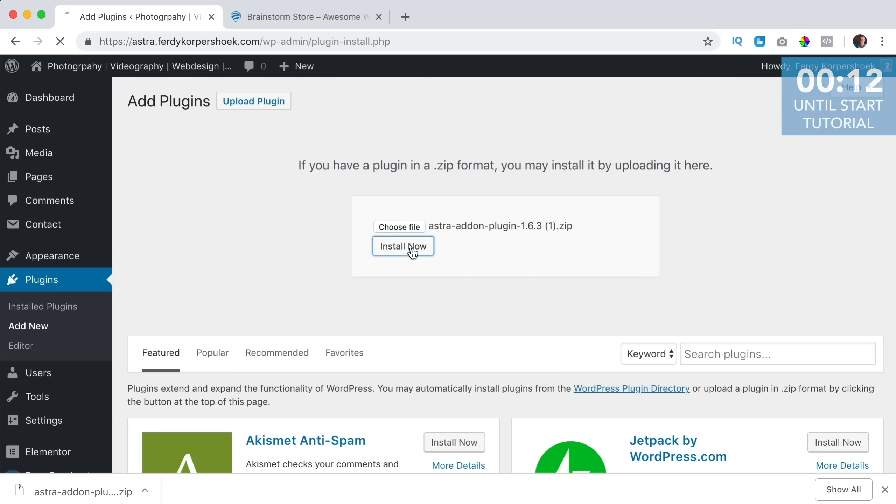
Install the WordPress plugin from the chosen file astra-addon-plugin-1.6.3 (1).zip
{"action": "left_click", "coordinate": [411, 251]}
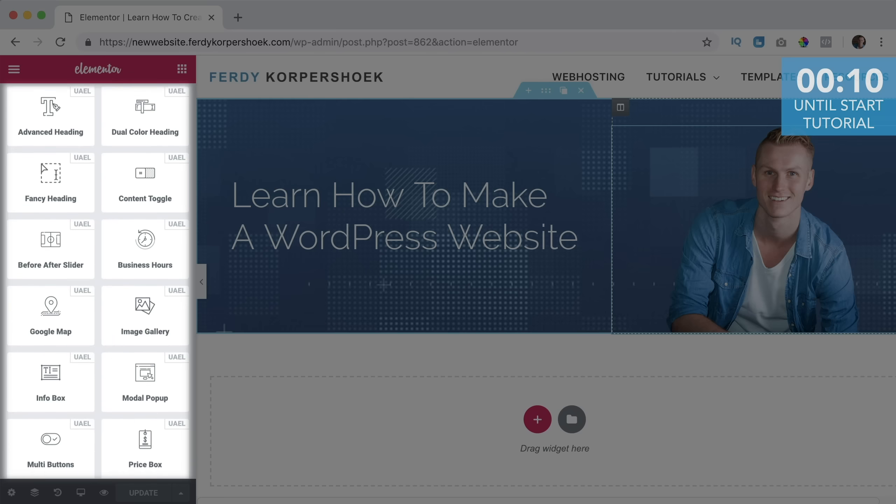
Look through the UAEL widgets in the Elementor widget list
{"action": "scroll", "coordinate": [98, 281], "scroll_direction": "down", "scroll_amount": 5}
{"action": "scroll", "coordinate": [98, 281], "scroll_direction": "down", "scroll_amount": 1}
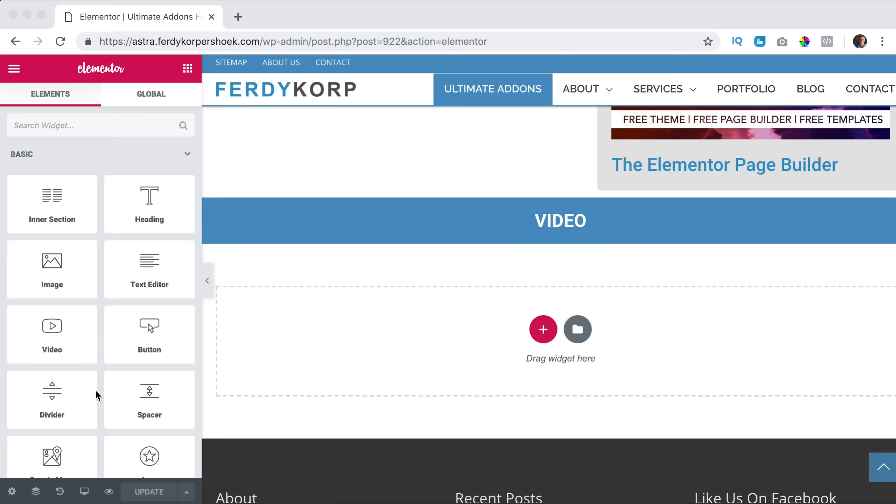
Add the basic Video widget below the VIDEO heading and review its source options
{"action": "left_click_drag", "start_coordinate": [56, 323], "coordinate": [466, 308]}
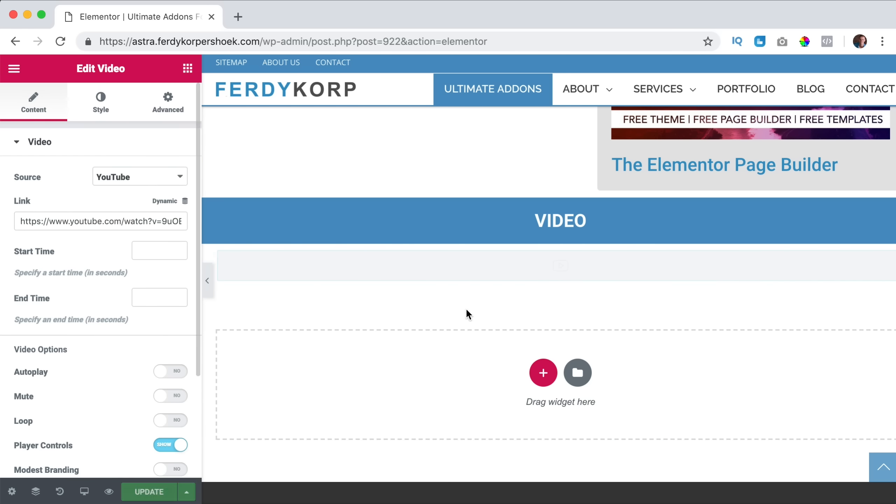
{"action": "scroll", "coordinate": [450, 348], "scroll_direction": "down", "scroll_amount": 3}
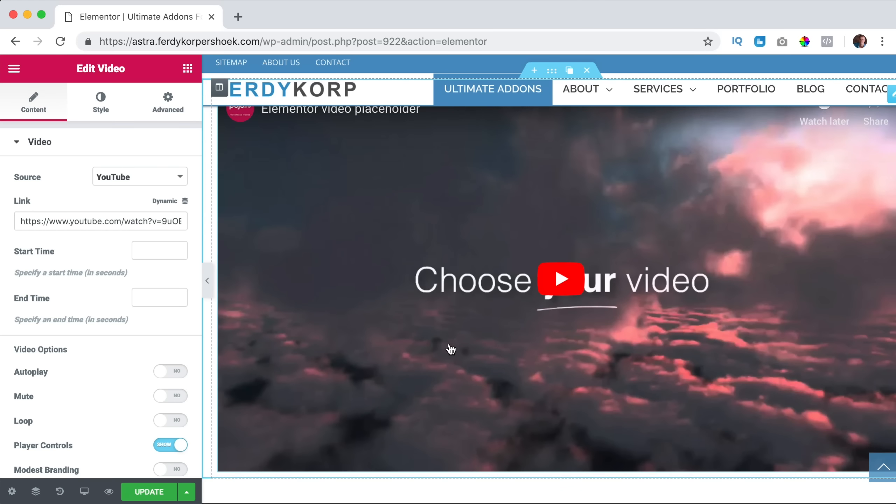
{"action": "left_click", "coordinate": [119, 179]}
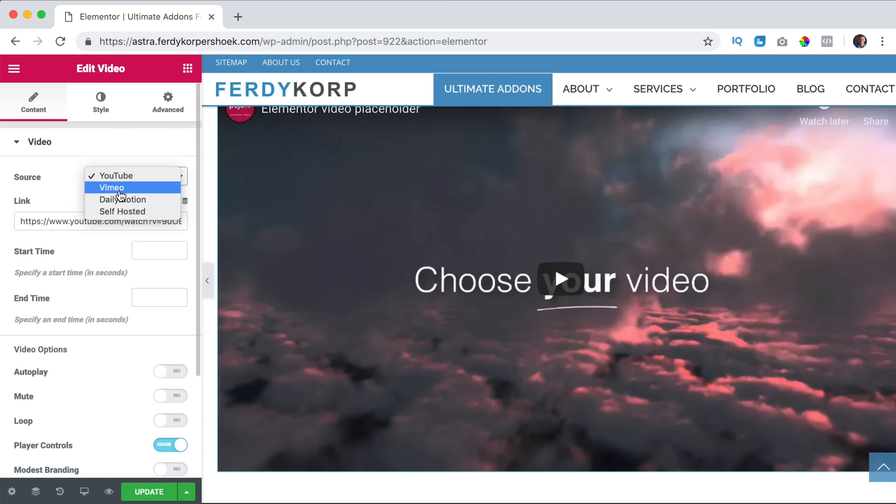
{"action": "left_click", "coordinate": [66, 196]}
{"action": "scroll", "coordinate": [77, 256], "scroll_direction": "down", "scroll_amount": 2}
{"action": "scroll", "coordinate": [78, 256], "scroll_direction": "up", "scroll_amount": 2}
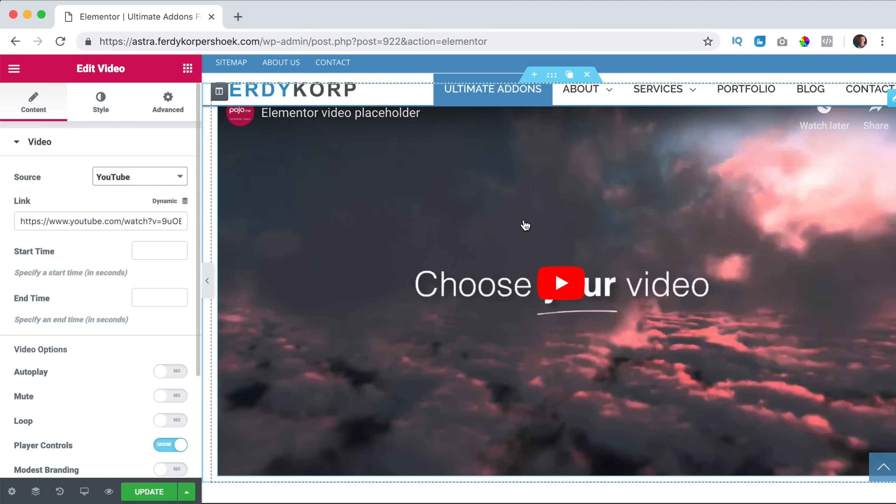
{"action": "scroll", "coordinate": [540, 224], "scroll_direction": "up", "scroll_amount": 2}
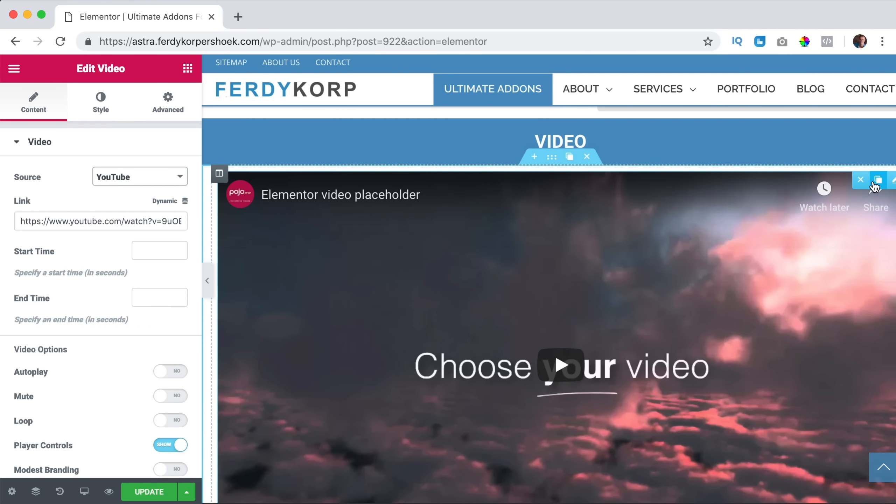
Delete the basic Video widget and the empty section that contained it
{"action": "left_click", "coordinate": [861, 180]}
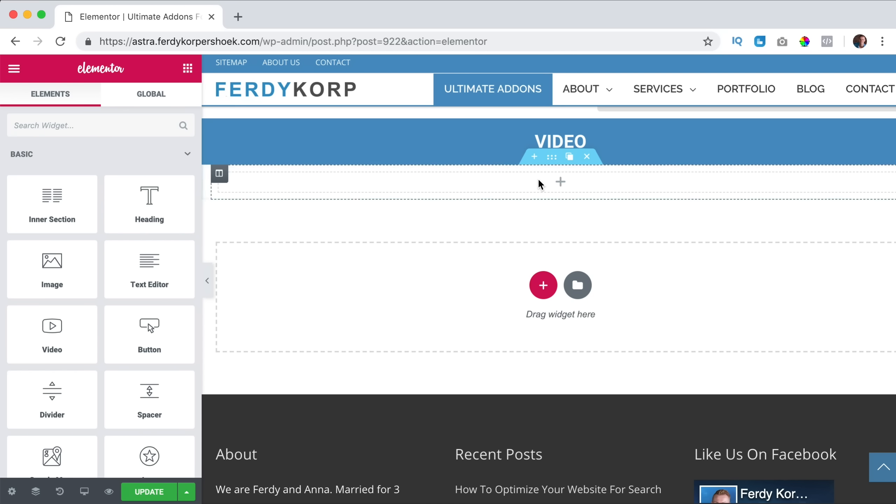
{"action": "left_click", "coordinate": [587, 156]}
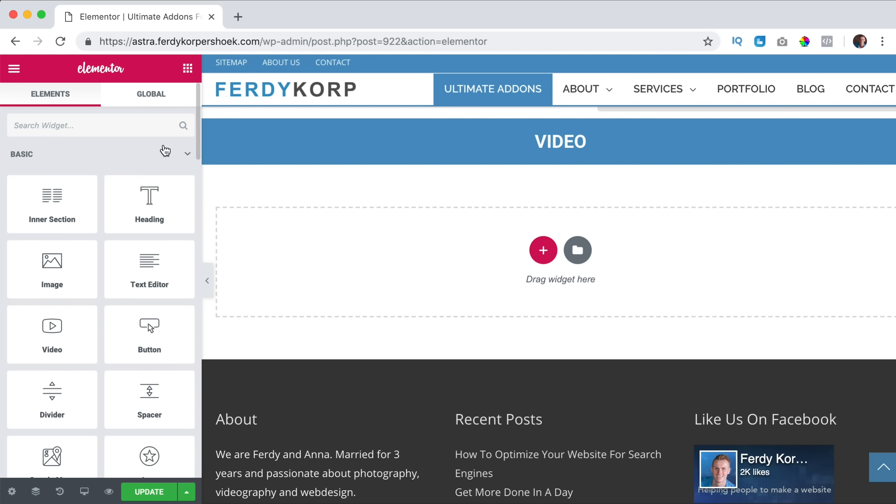
Search the widgets for "video" and add the UAEL Video widget in a new section below the VIDEO heading
{"action": "left_click", "coordinate": [126, 127]}
{"action": "type", "text": "video"}
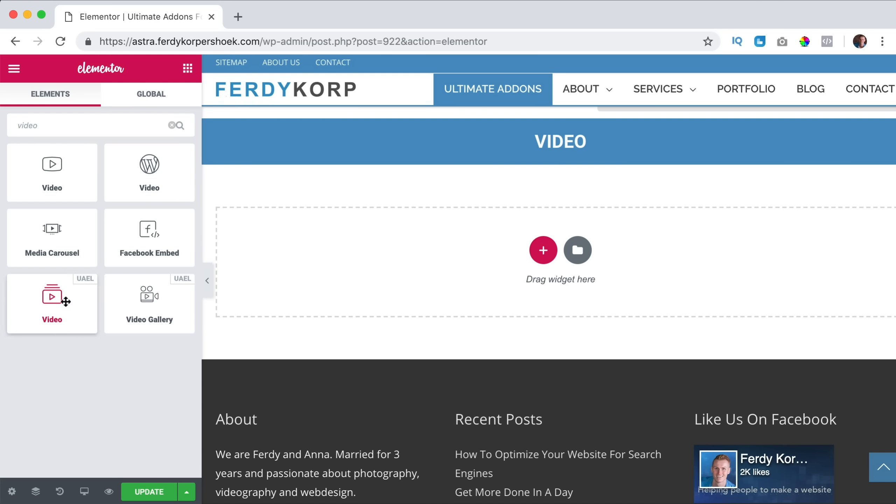
{"action": "left_click_drag", "start_coordinate": [42, 299], "coordinate": [416, 240]}
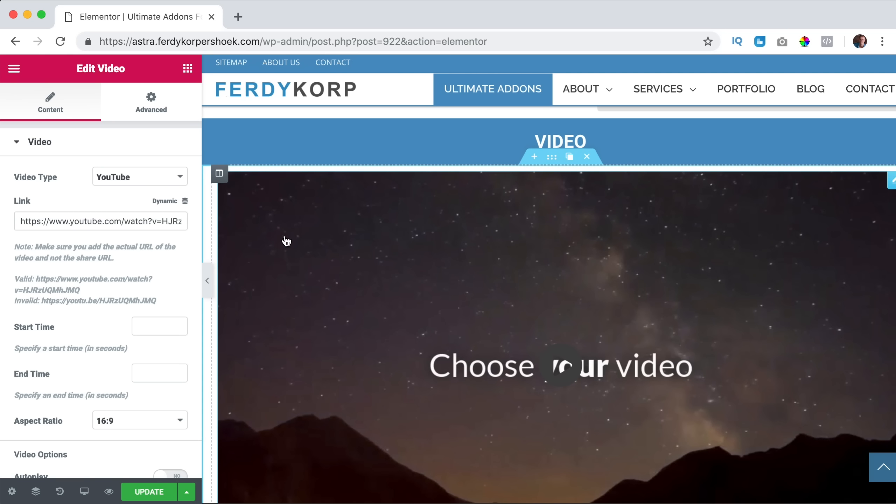
Duplicate the column holding the UAEL Video widget twice to make a three-column section
{"action": "right_click", "coordinate": [220, 177]}
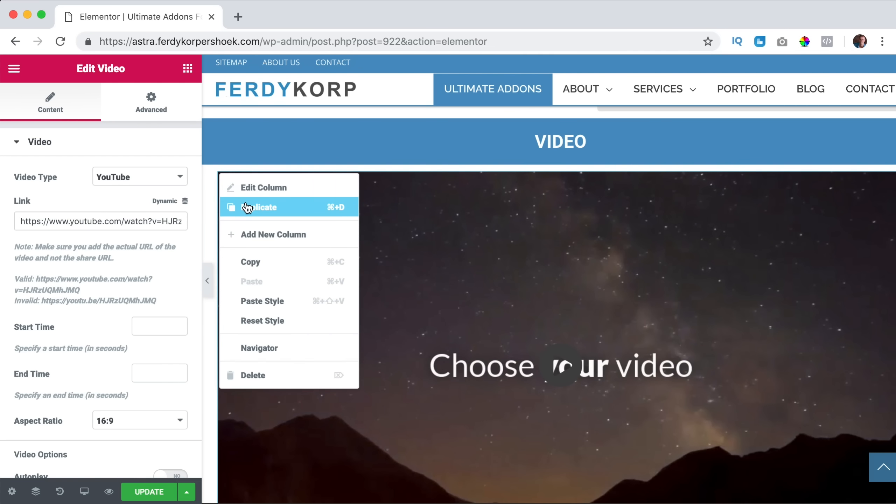
{"action": "left_click", "coordinate": [248, 207]}
{"action": "right_click", "coordinate": [219, 174]}
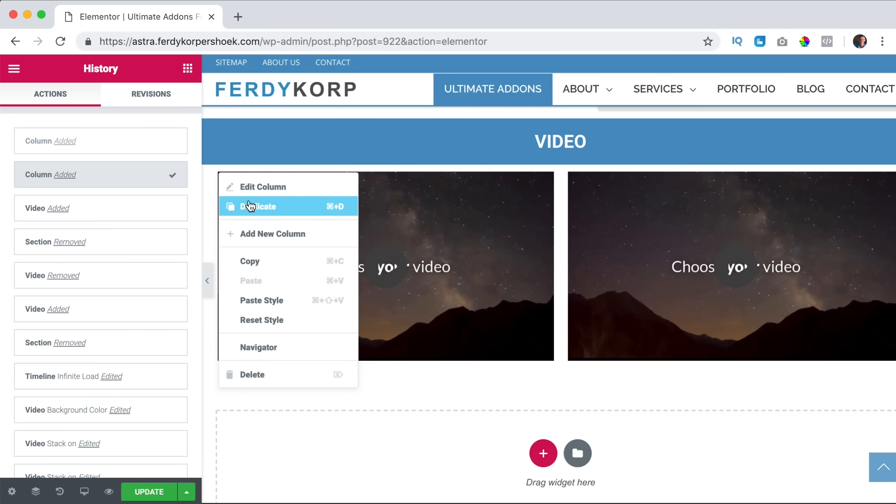
{"action": "left_click", "coordinate": [253, 207]}
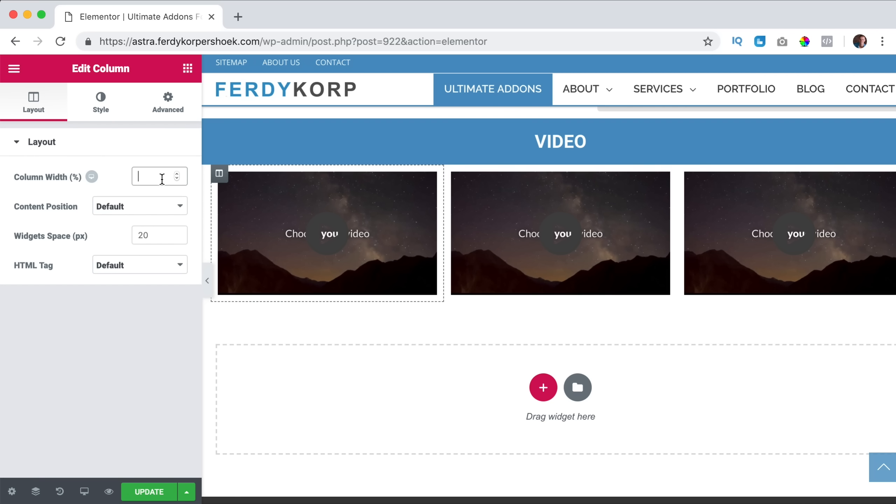
Set the column width of the first and third columns to 15% each
{"action": "type", "text": "15"}
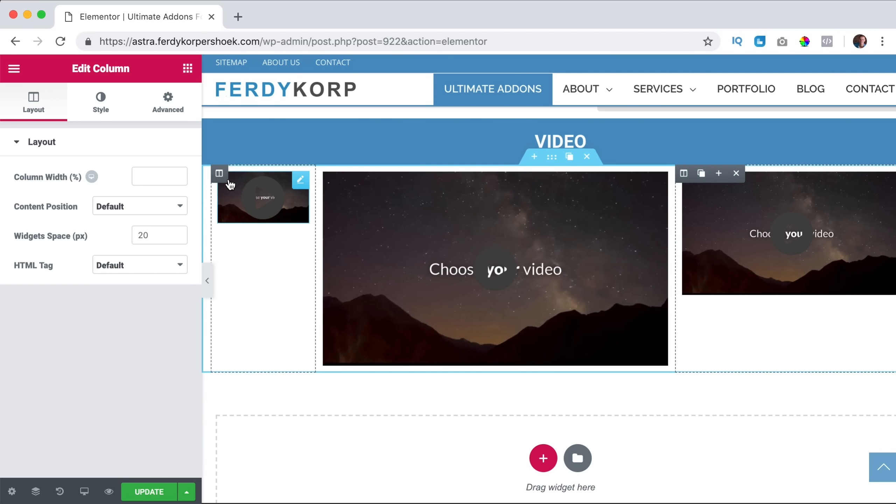
{"action": "left_click", "coordinate": [144, 173]}
{"action": "type", "text": "15"}
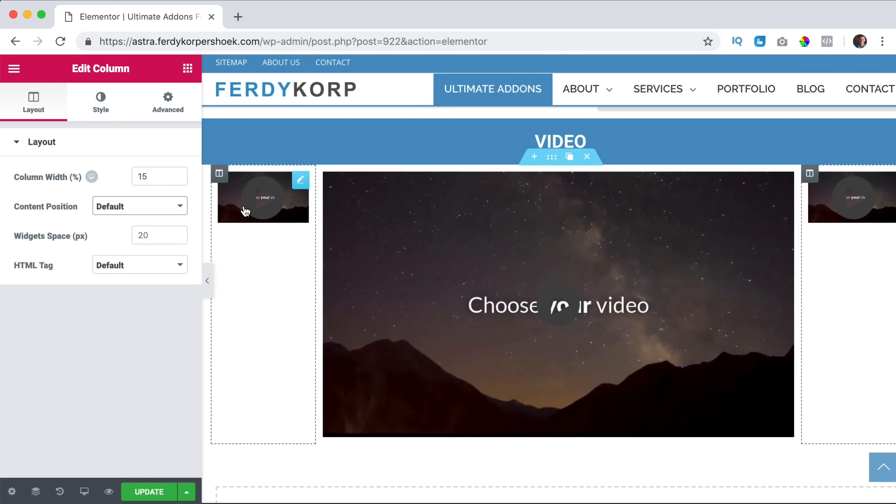
Delete the Video widgets from the two narrow outer columns, keeping only the one in the middle
{"action": "right_click", "coordinate": [299, 189]}
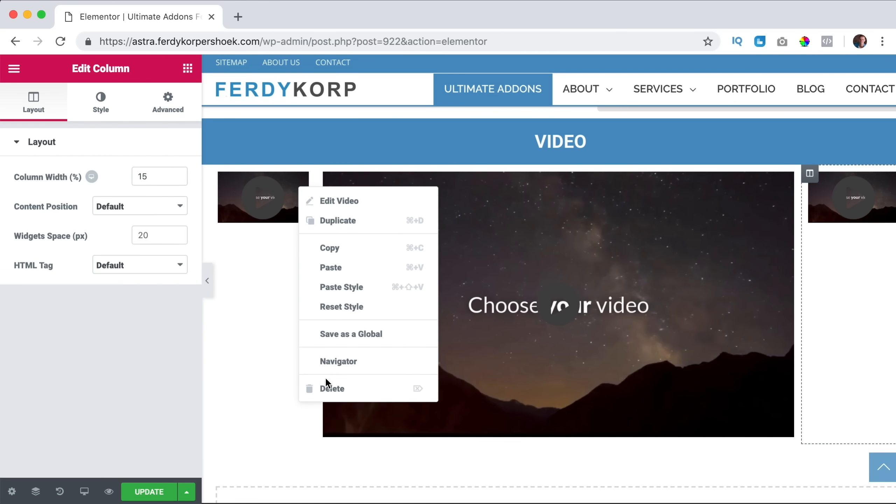
{"action": "left_click", "coordinate": [326, 388]}
{"action": "right_click", "coordinate": [854, 175]}
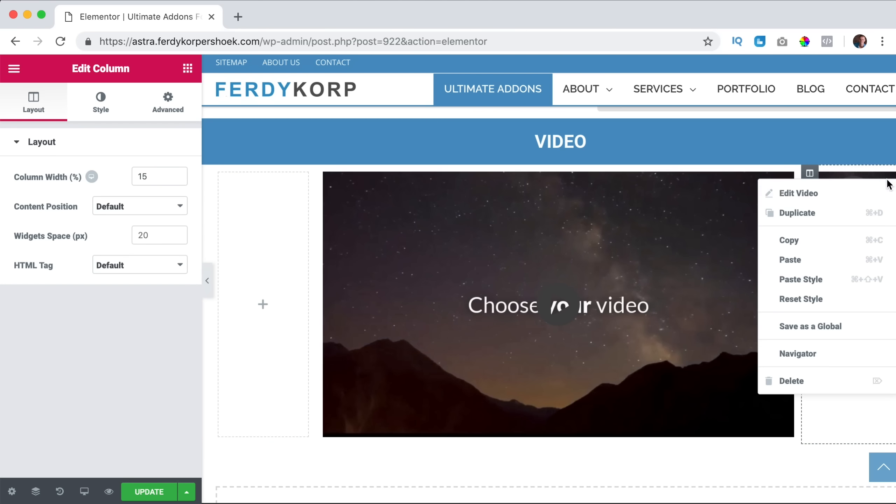
{"action": "left_click", "coordinate": [847, 380]}
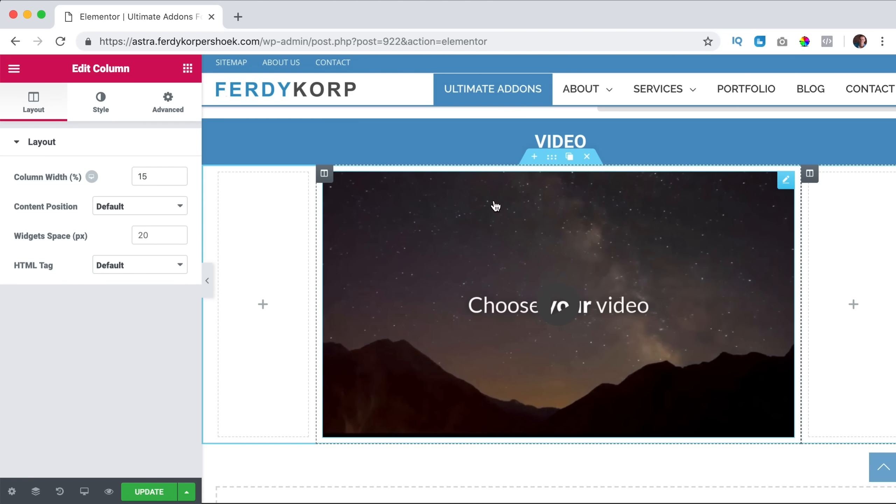
Open the middle Video widget's settings and examine the available video types
{"action": "left_click", "coordinate": [566, 227]}
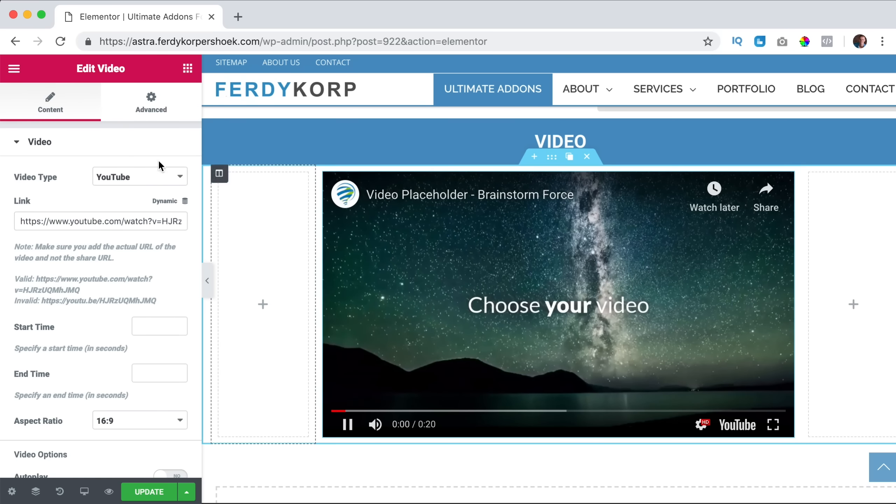
{"action": "left_click", "coordinate": [137, 178]}
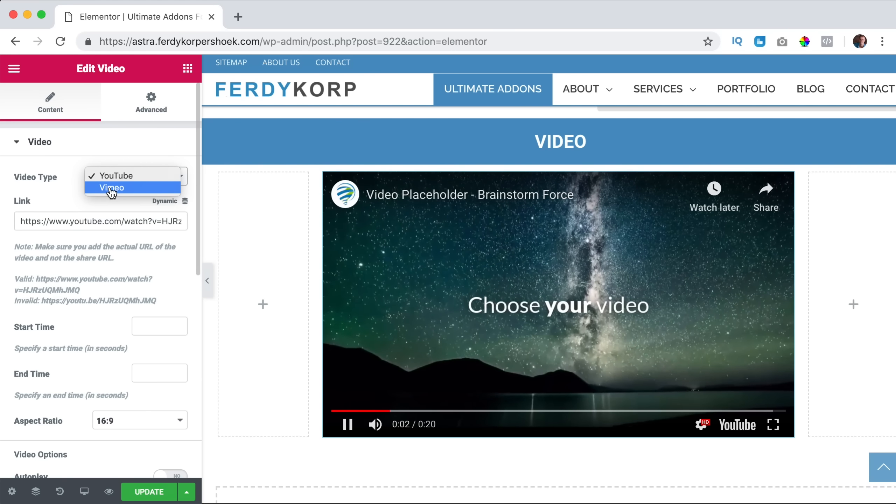
{"action": "left_click", "coordinate": [90, 162]}
Open youtube.com in a new tab and search for the channel owner's first name plus "ultimate addons"
{"action": "left_click", "coordinate": [236, 18]}
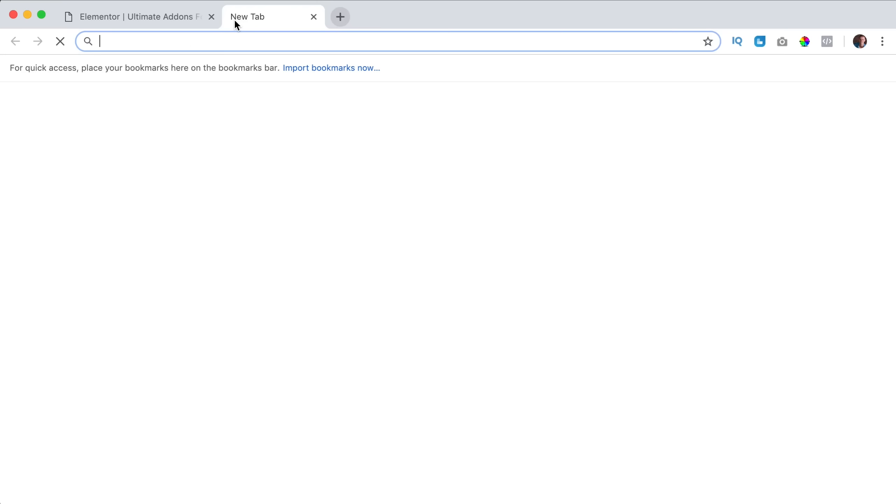
{"action": "type", "text": "youtube.com"}
{"action": "key", "text": "Return"}
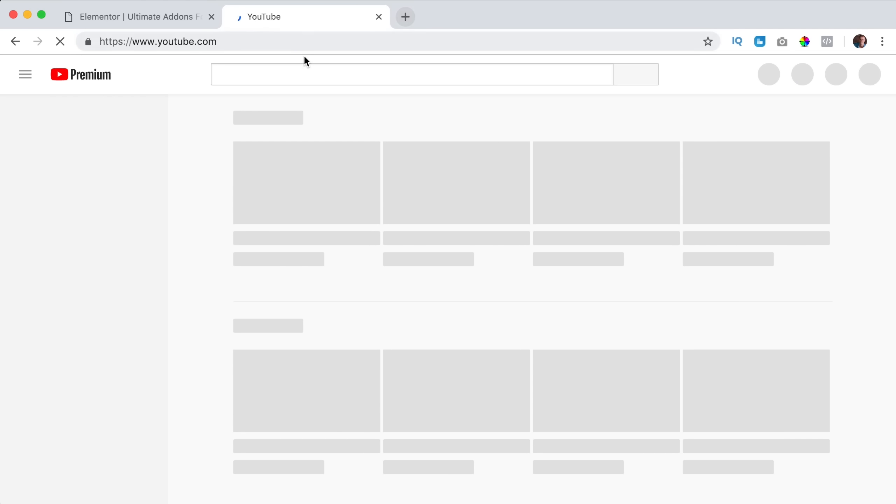
{"action": "type", "text": "ferdy"}
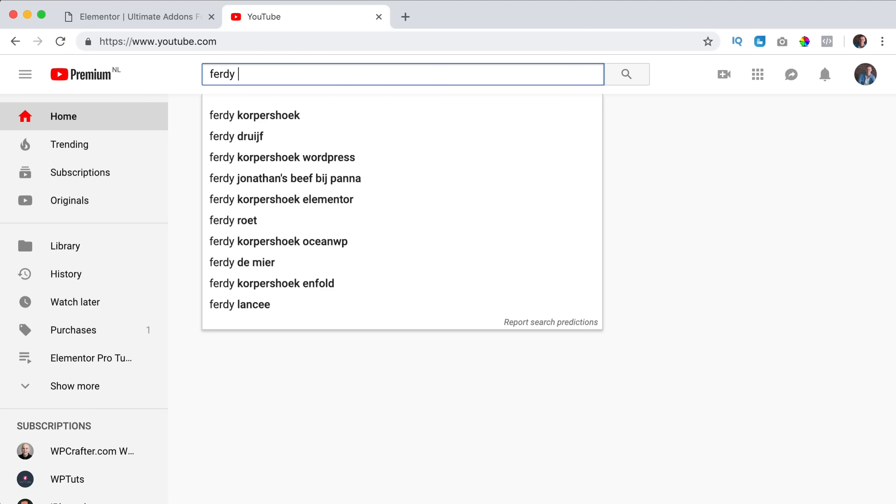
{"action": "type", "text": " ultimate addons"}
{"action": "key", "text": "Return"}
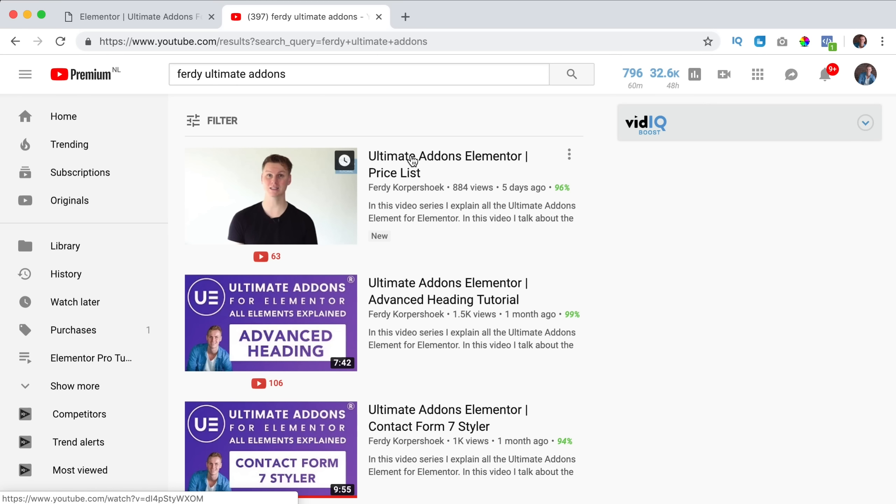
Copy the link of the "Ultimate Addons Elementor | Price List" video and use it as the Video widget's link
{"action": "right_click", "coordinate": [412, 161]}
{"action": "left_click", "coordinate": [457, 225]}
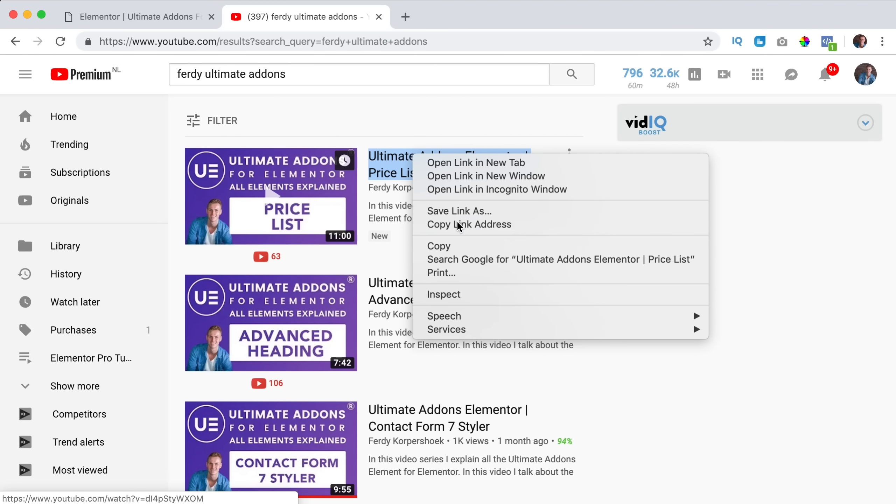
{"action": "left_click", "coordinate": [211, 18]}
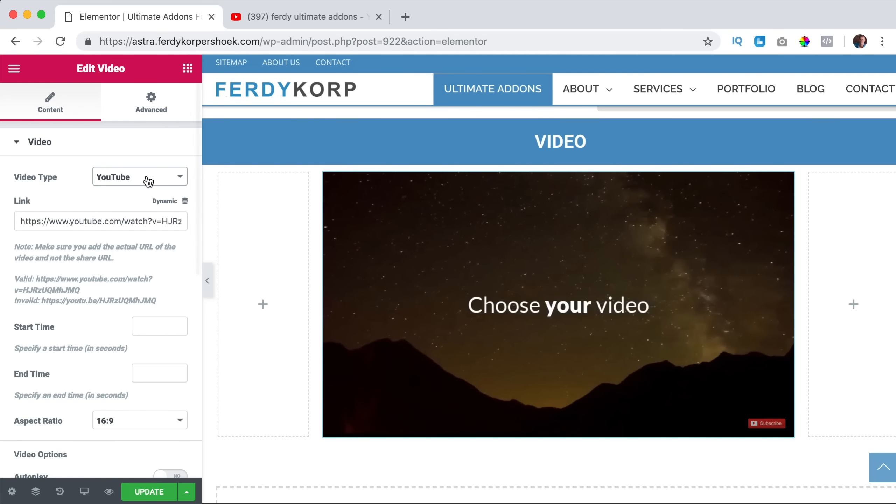
{"action": "triple_click", "coordinate": [119, 218]}
{"action": "key", "text": "super+v"}
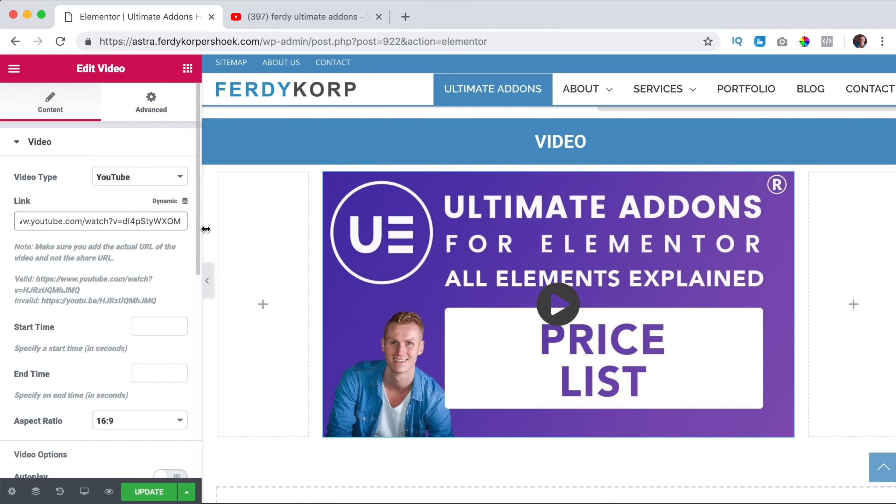
Open the Price List video on YouTube and find the moment just after the intro where the tutorial starts
{"action": "left_click", "coordinate": [314, 22]}
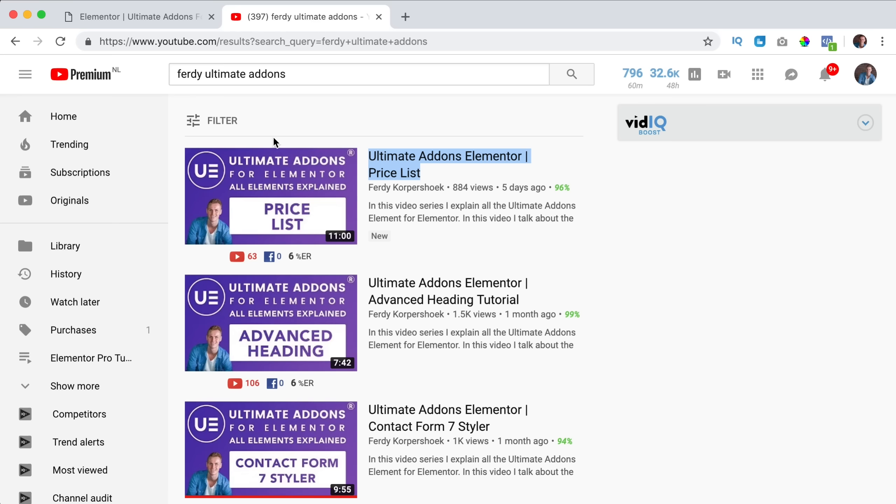
{"action": "left_click", "coordinate": [389, 172]}
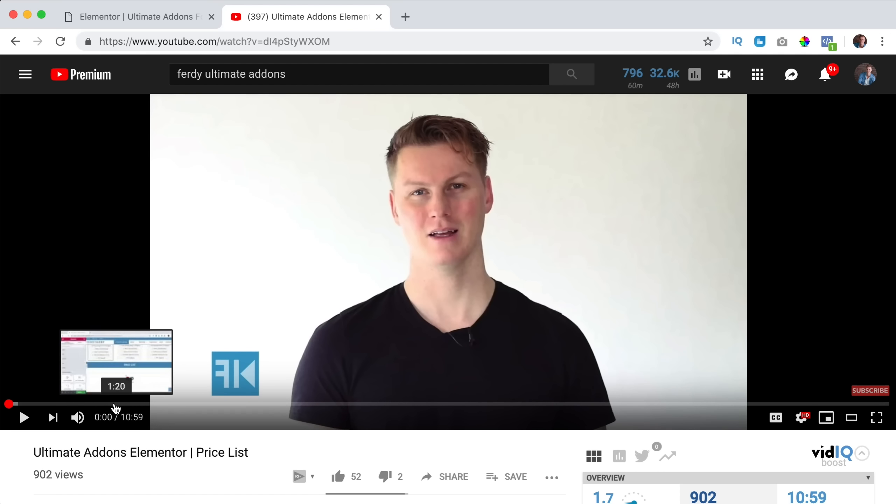
{"action": "left_click", "coordinate": [109, 405]}
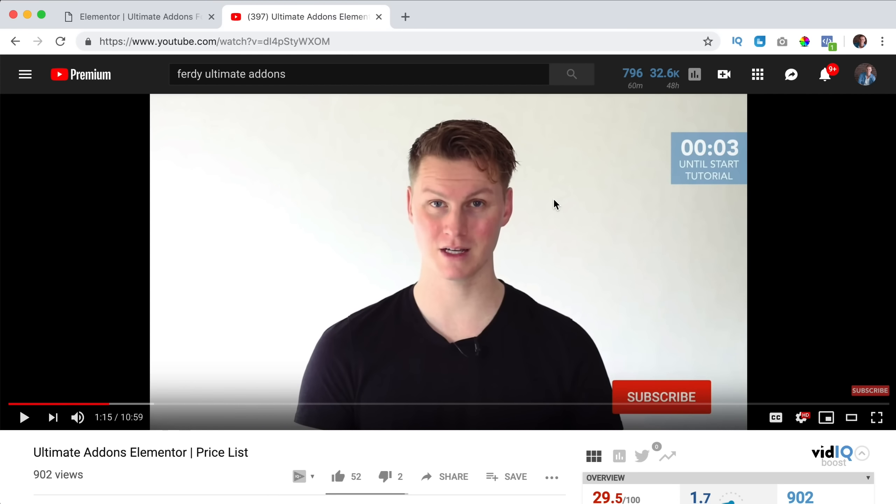
{"action": "left_click", "coordinate": [561, 206]}
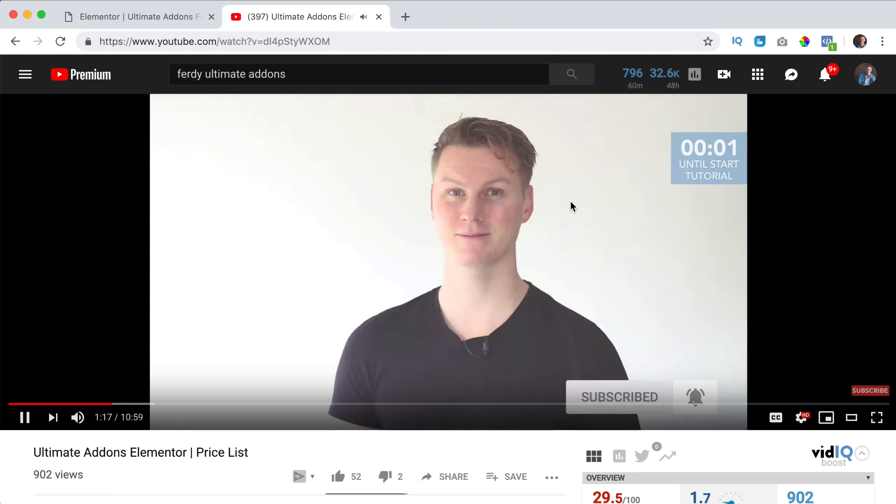
{"action": "left_click", "coordinate": [571, 205]}
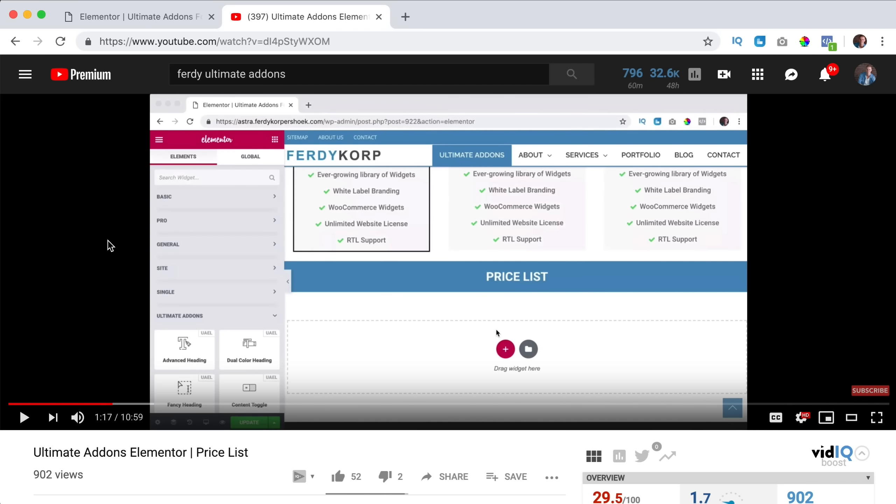
Return to the Elementor editor and set the video's Start Time to 76 seconds
{"action": "left_click", "coordinate": [186, 22]}
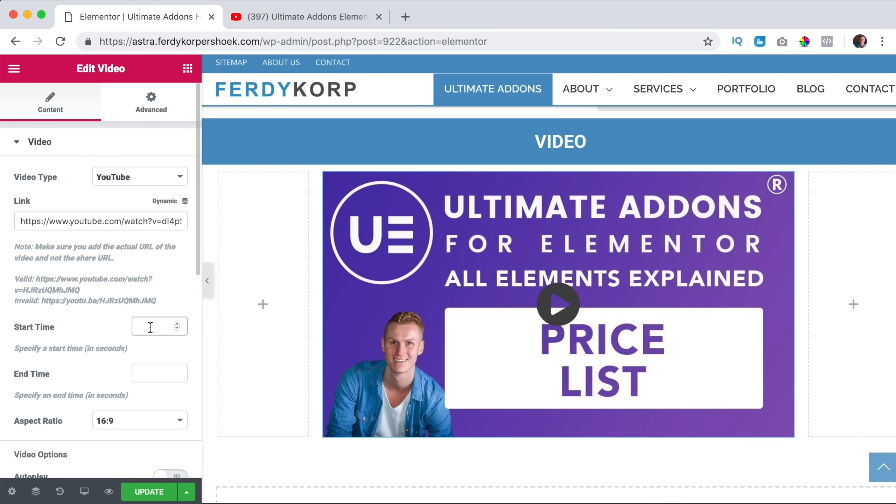
{"action": "left_click", "coordinate": [150, 328]}
{"action": "type", "text": "76"}
Try an End Time of 116 seconds for the video and clear the value again
{"action": "scroll", "coordinate": [113, 287], "scroll_direction": "down", "scroll_amount": 3}
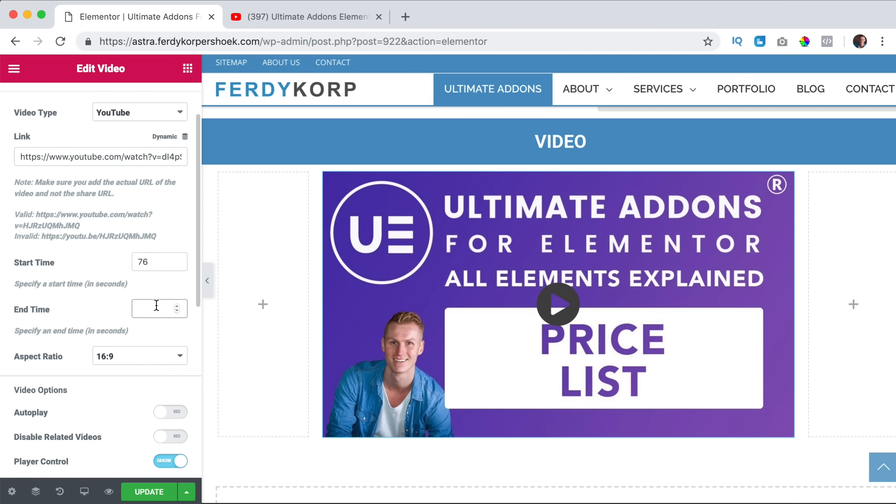
{"action": "type", "text": "116"}
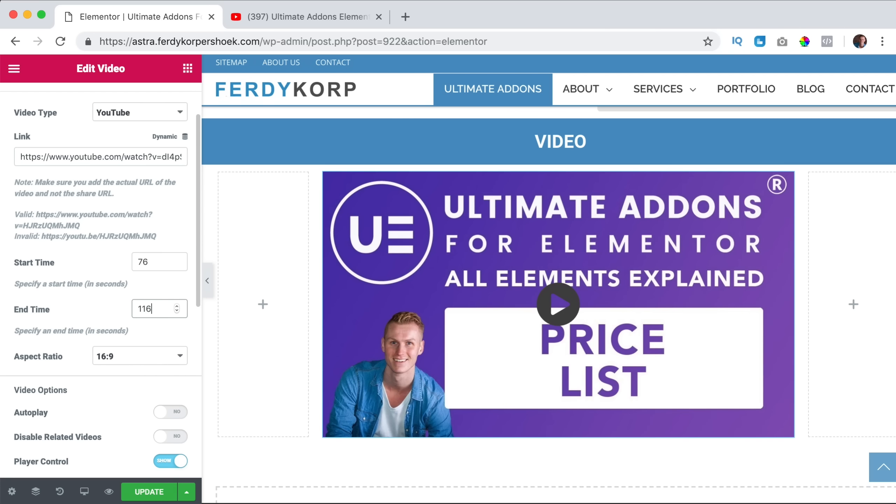
{"action": "key", "text": "Tab"}
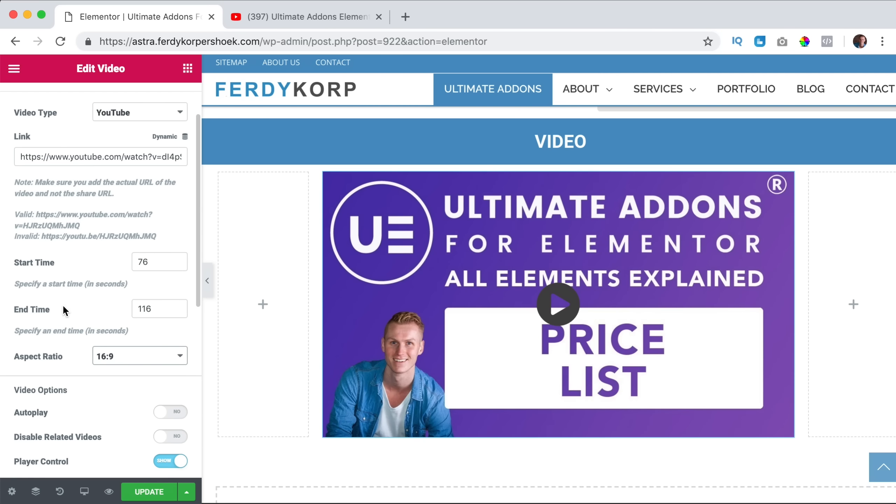
{"action": "key", "text": "BackSpace"}
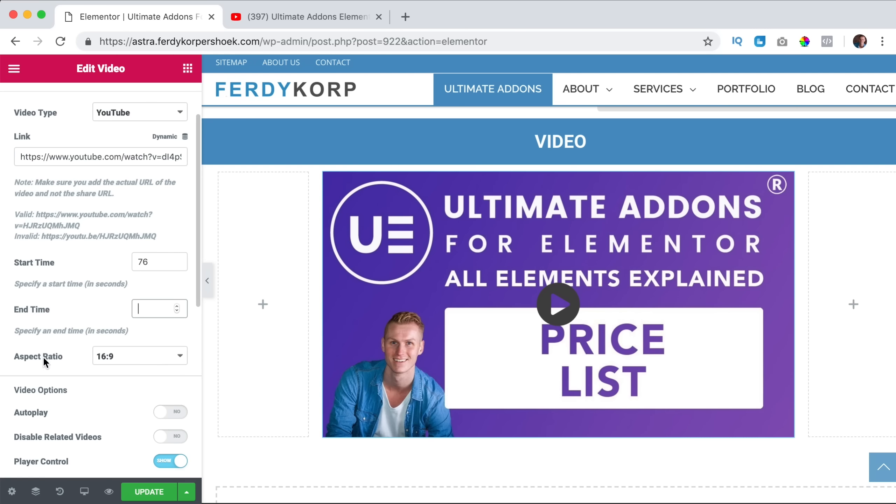
Try the 4:3 and 3:2 aspect ratios on the video and return it to 16:9
{"action": "left_click", "coordinate": [141, 359]}
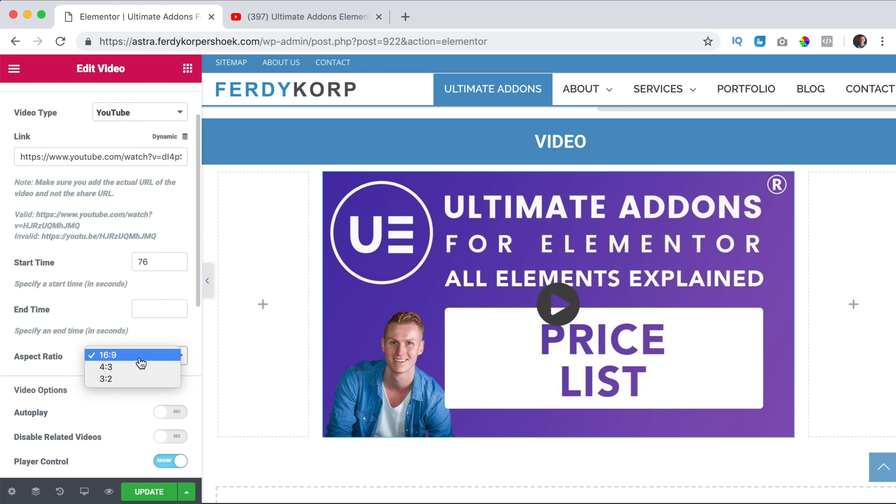
{"action": "left_click", "coordinate": [135, 369]}
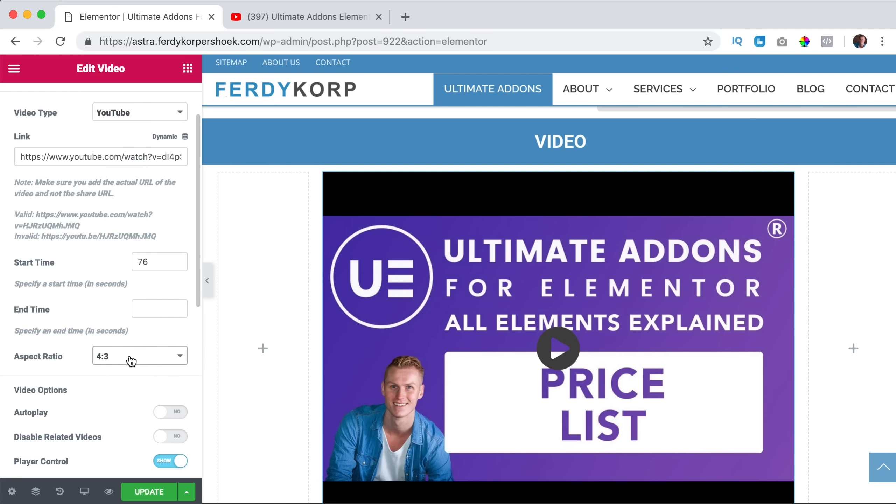
{"action": "left_click", "coordinate": [132, 360]}
{"action": "left_click", "coordinate": [125, 367]}
{"action": "left_click", "coordinate": [124, 360]}
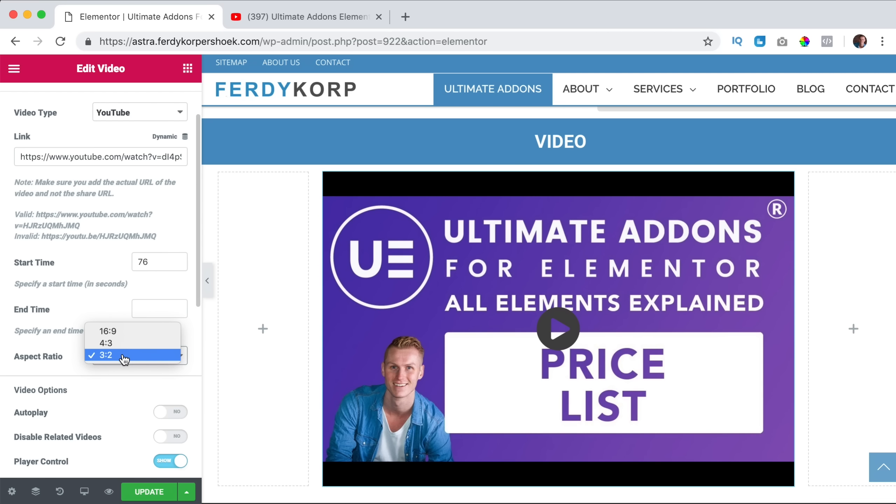
{"action": "left_click", "coordinate": [123, 331]}
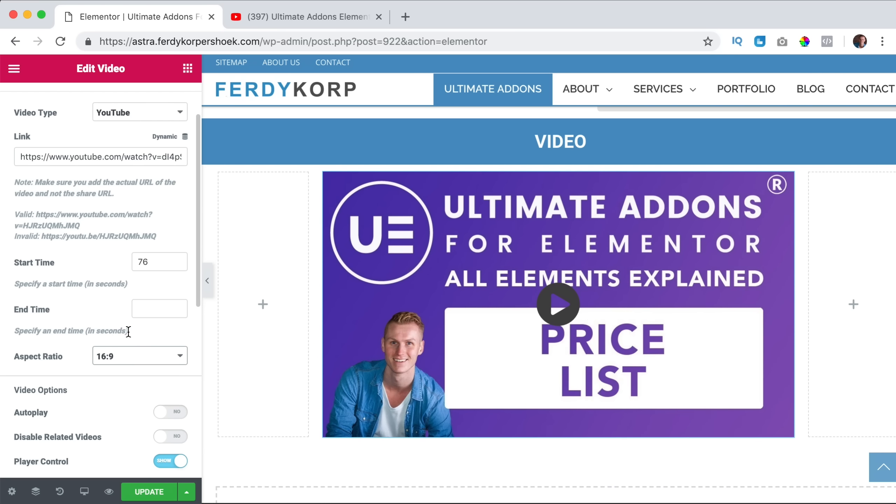
Turn on Autoplay for the video and open a preview of the page
{"action": "scroll", "coordinate": [139, 331], "scroll_direction": "down", "scroll_amount": 5}
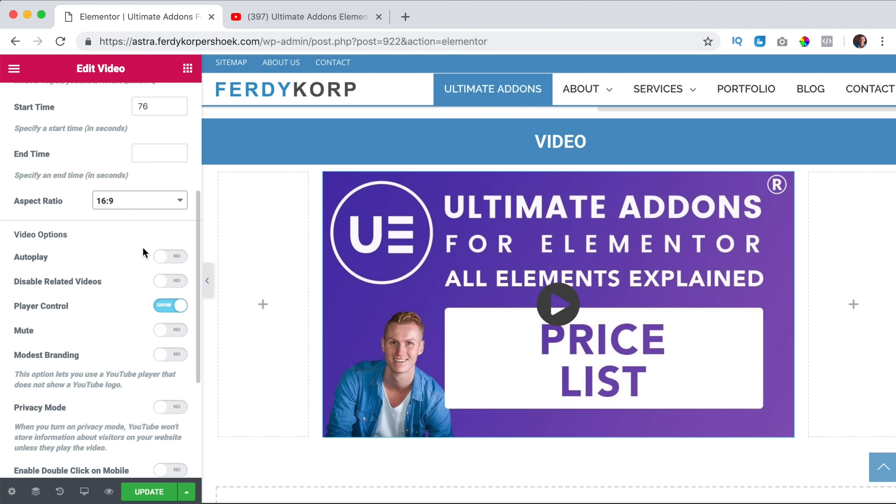
{"action": "left_click", "coordinate": [166, 258]}
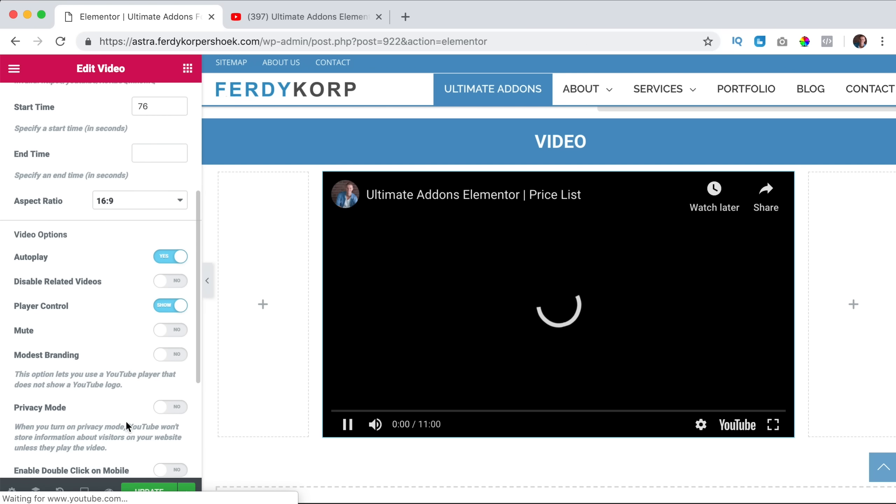
{"action": "left_click", "coordinate": [108, 492]}
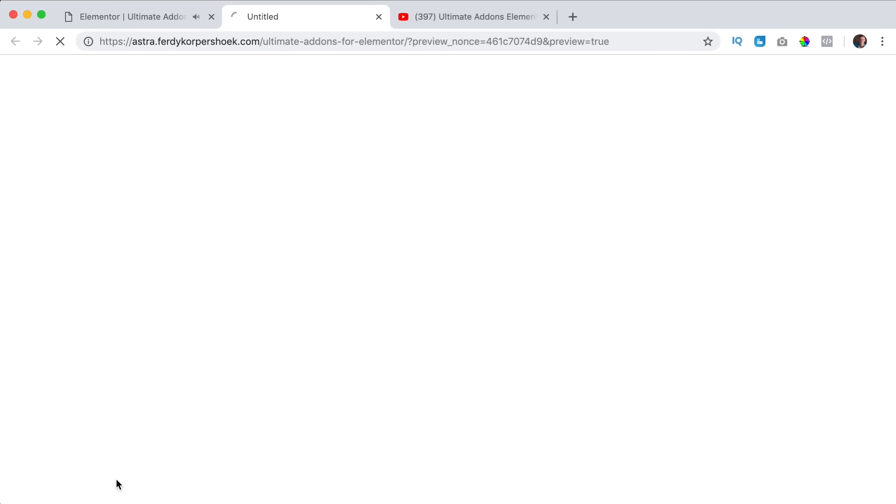
Close the YouTube tab and check the video's playback in the Video section of the previewed page
{"action": "left_click", "coordinate": [546, 16]}
{"action": "scroll", "coordinate": [402, 208], "scroll_direction": "down", "scroll_amount": 15}
{"action": "scroll", "coordinate": [479, 194], "scroll_direction": "down", "scroll_amount": 20}
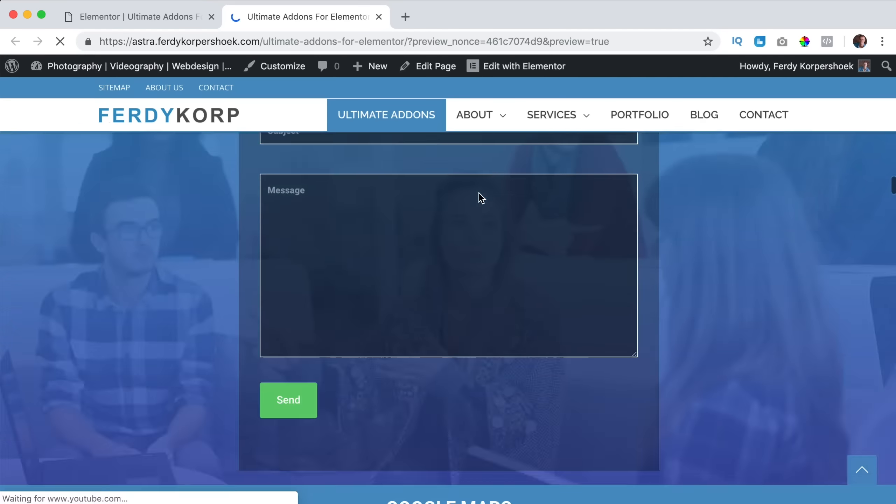
{"action": "scroll", "coordinate": [480, 193], "scroll_direction": "down", "scroll_amount": 10}
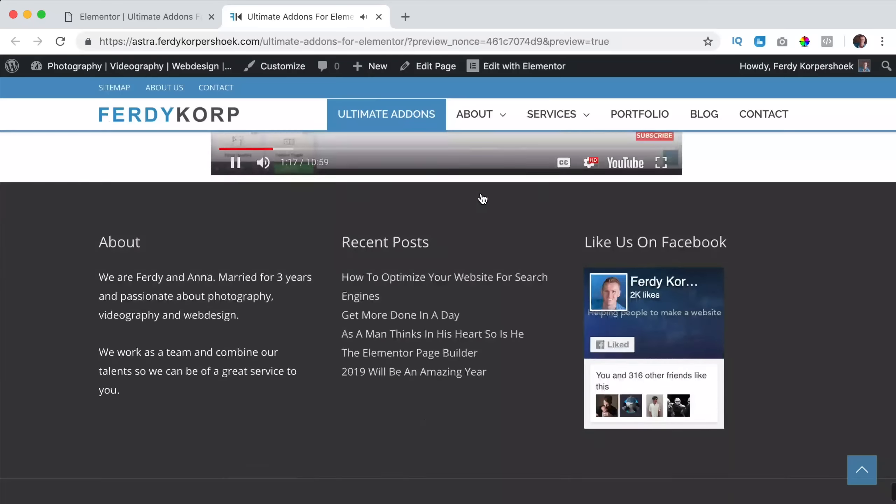
{"action": "scroll", "coordinate": [482, 195], "scroll_direction": "up", "scroll_amount": 6}
{"action": "scroll", "coordinate": [482, 202], "scroll_direction": "up", "scroll_amount": 1}
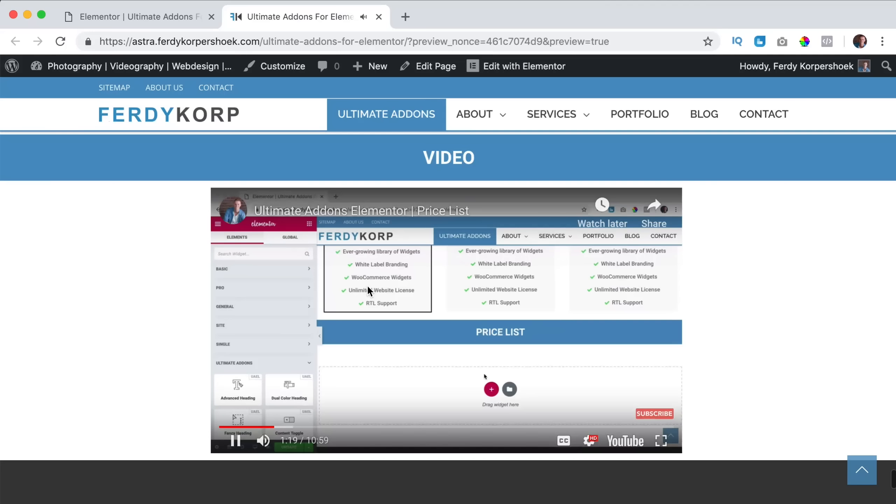
{"action": "left_click", "coordinate": [400, 286]}
Turn off Autoplay in the editor and jump to the end of the video to examine its related videos
{"action": "left_click", "coordinate": [178, 15]}
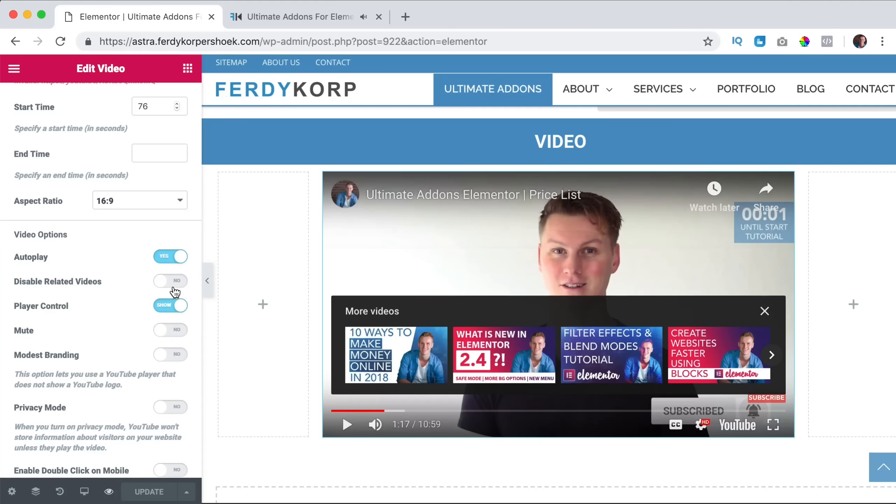
{"action": "left_click", "coordinate": [164, 258]}
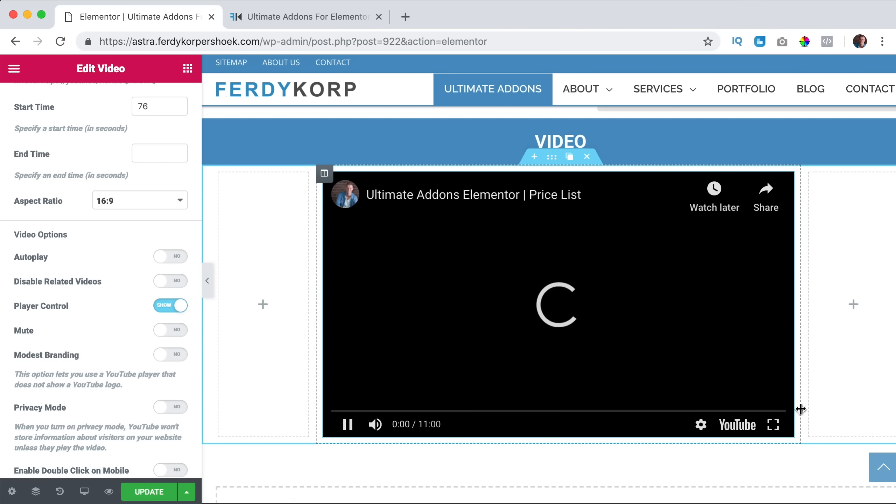
{"action": "left_click", "coordinate": [777, 410]}
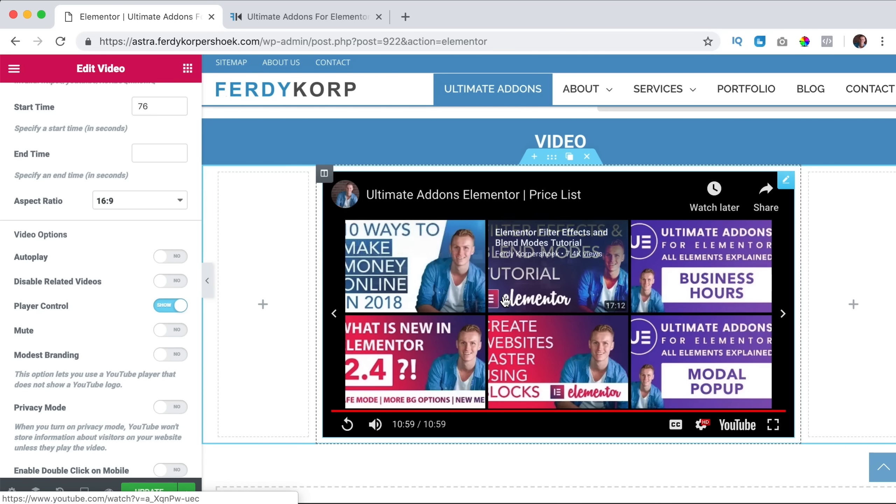
Turn on Disable Related Videos, Mute and Modest Branding for the video
{"action": "left_click", "coordinate": [171, 282]}
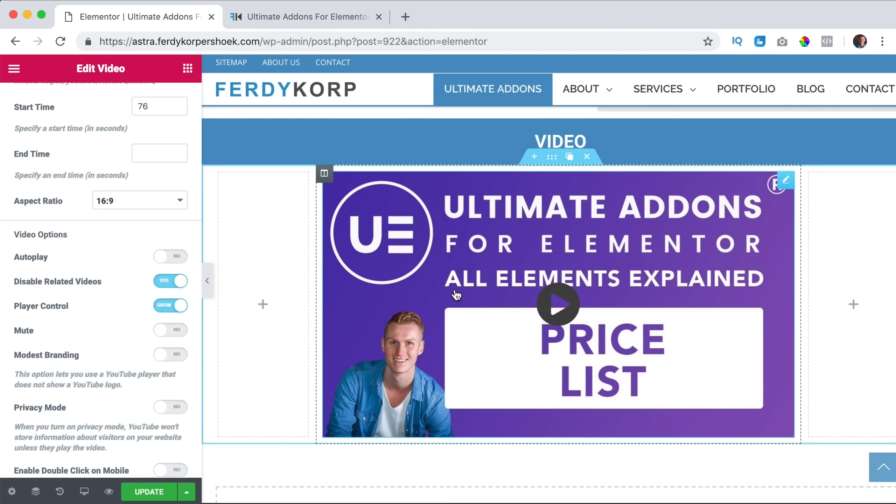
{"action": "left_click", "coordinate": [175, 331]}
{"action": "left_click", "coordinate": [172, 356]}
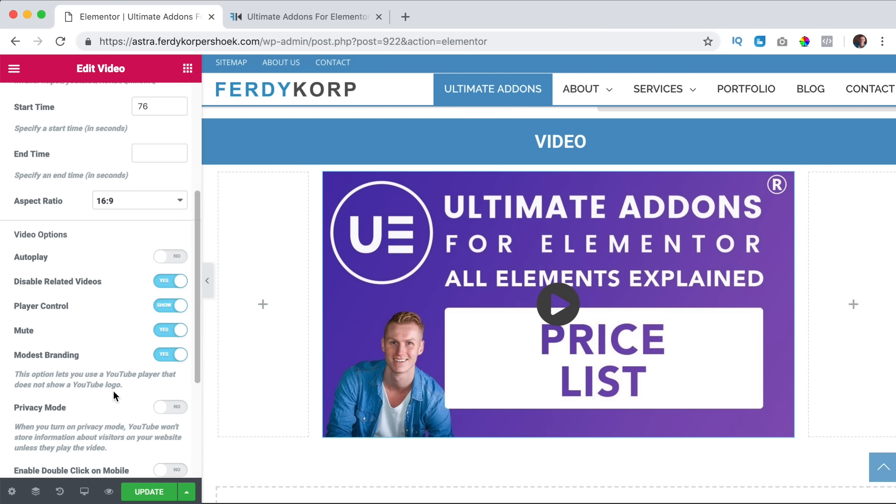
Review the Privacy Mode and Enable Double Click on Mobile options and the setting sections below them
{"action": "scroll", "coordinate": [104, 387], "scroll_direction": "down", "scroll_amount": 5}
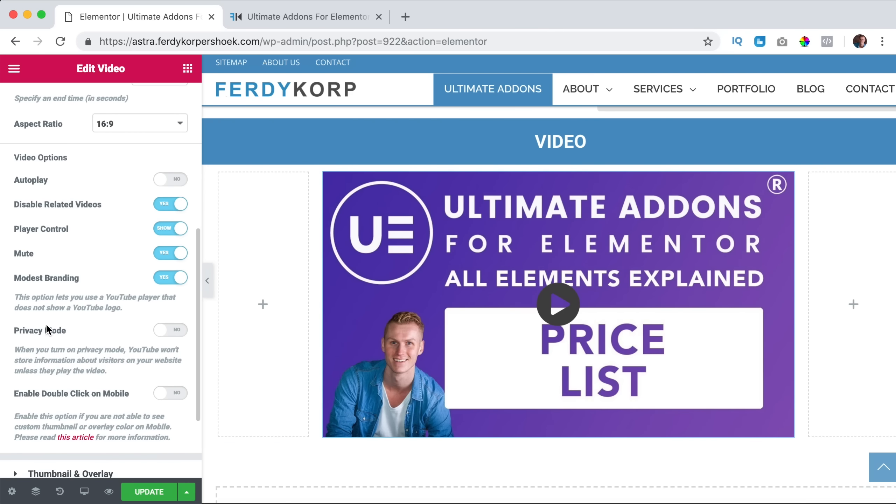
{"action": "scroll", "coordinate": [46, 326], "scroll_direction": "down", "scroll_amount": 3}
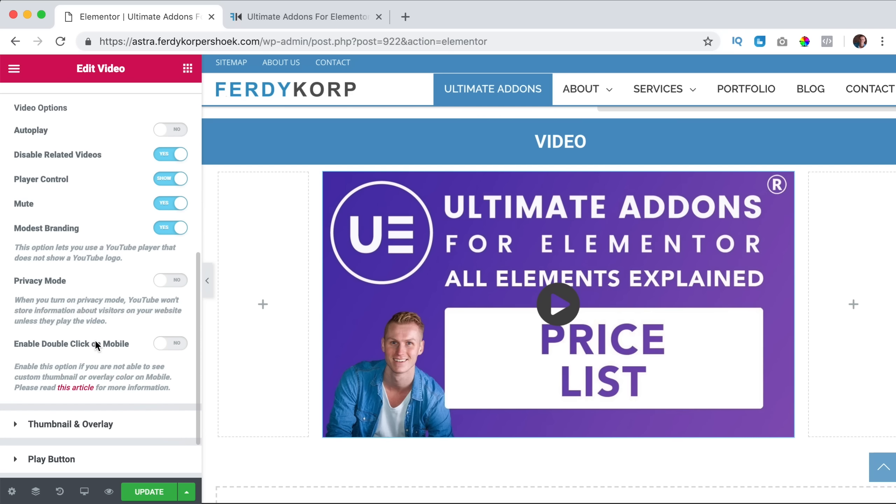
{"action": "scroll", "coordinate": [103, 365], "scroll_direction": "down", "scroll_amount": 4}
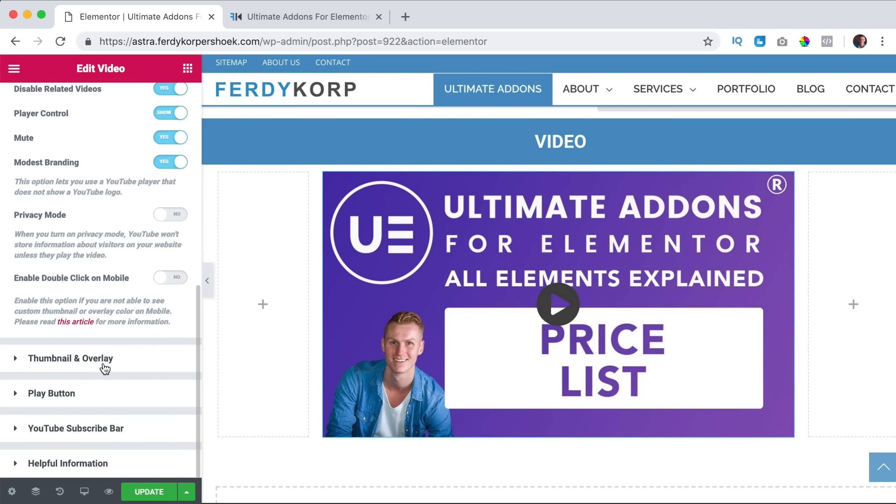
Review the Thumbnail & Overlay settings and the available thumbnail sizes, keeping Maximum Resolution
{"action": "left_click", "coordinate": [69, 359]}
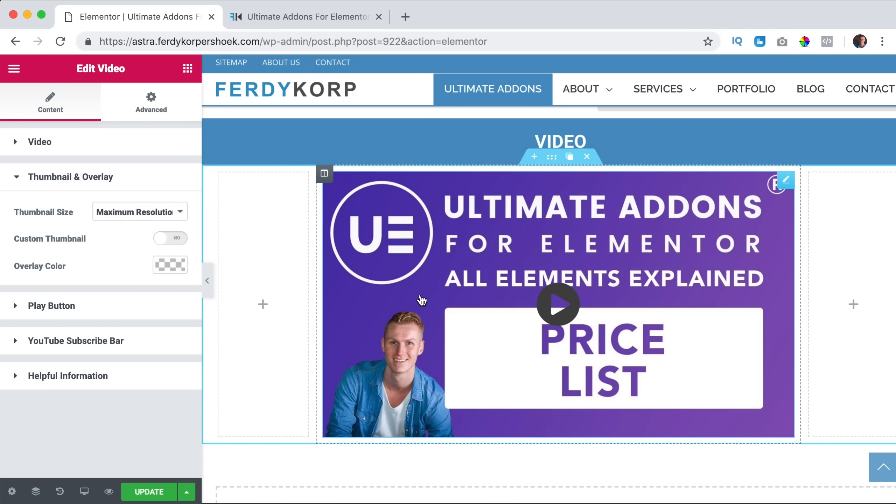
{"action": "left_click", "coordinate": [113, 219]}
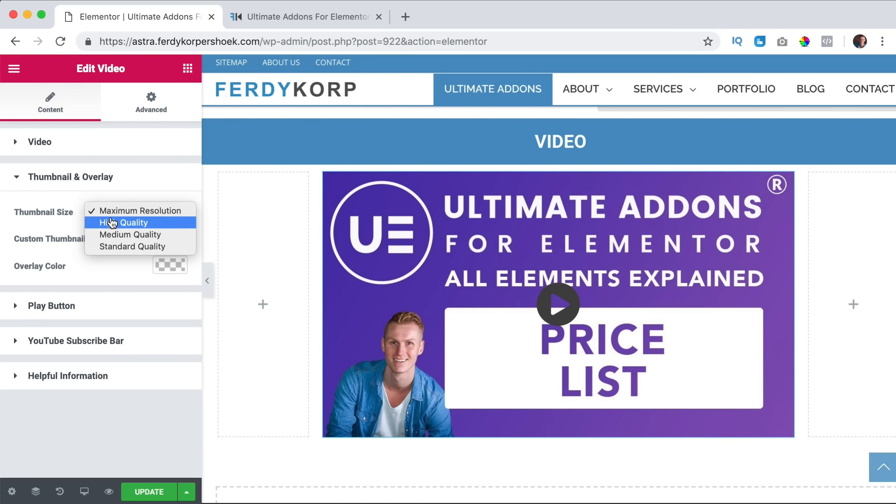
{"action": "left_click", "coordinate": [96, 271]}
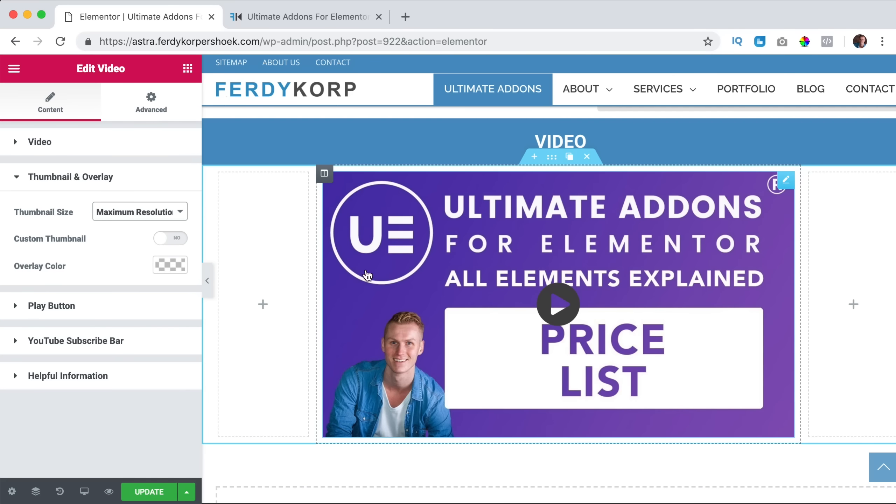
Change the video's play button icon to youtube-play and set its size to 92
{"action": "left_click", "coordinate": [44, 307]}
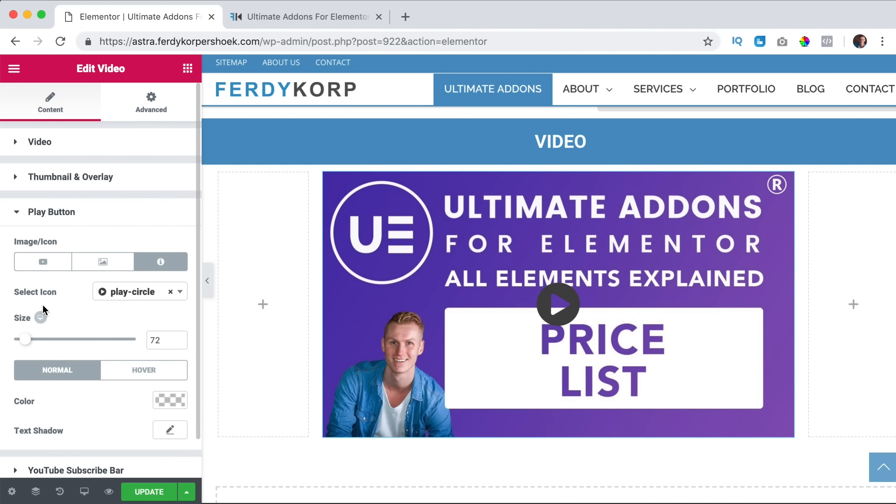
{"action": "left_click", "coordinate": [138, 298]}
{"action": "type", "text": "yout"}
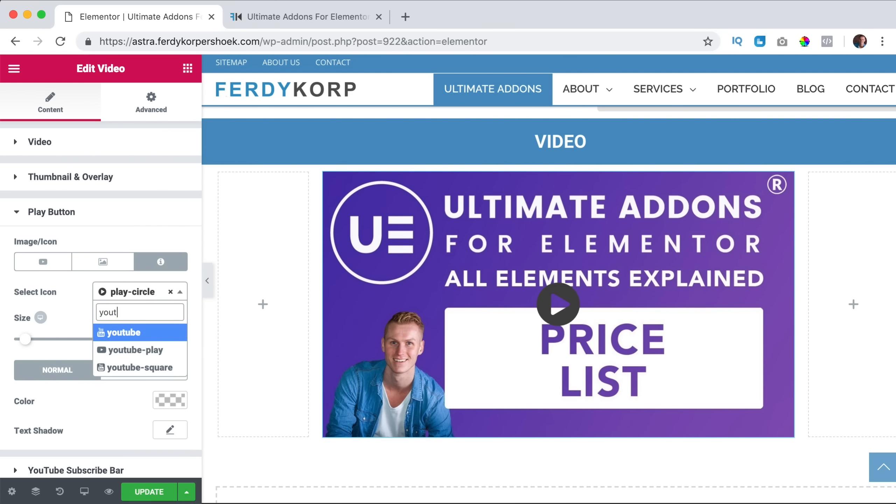
{"action": "left_click", "coordinate": [125, 351]}
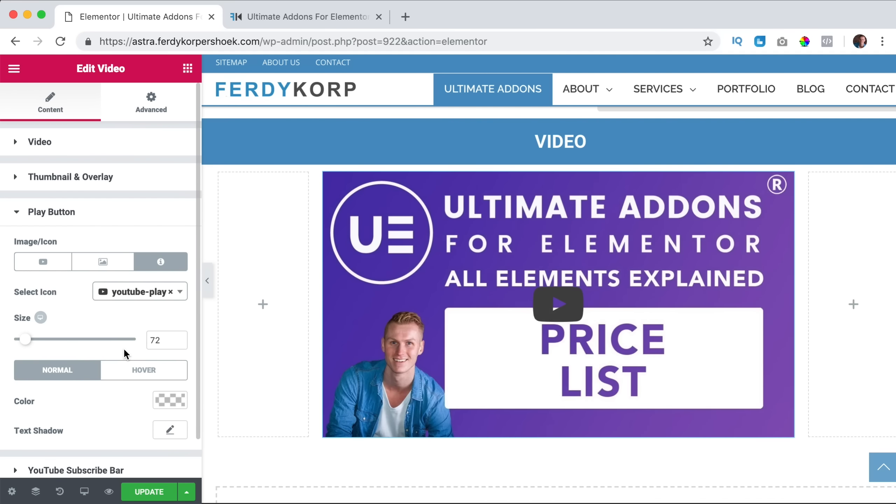
{"action": "left_click_drag", "start_coordinate": [30, 341], "coordinate": [34, 341]}
Set the play button's normal color to red #ff0000
{"action": "scroll", "coordinate": [71, 338], "scroll_direction": "down", "scroll_amount": 2}
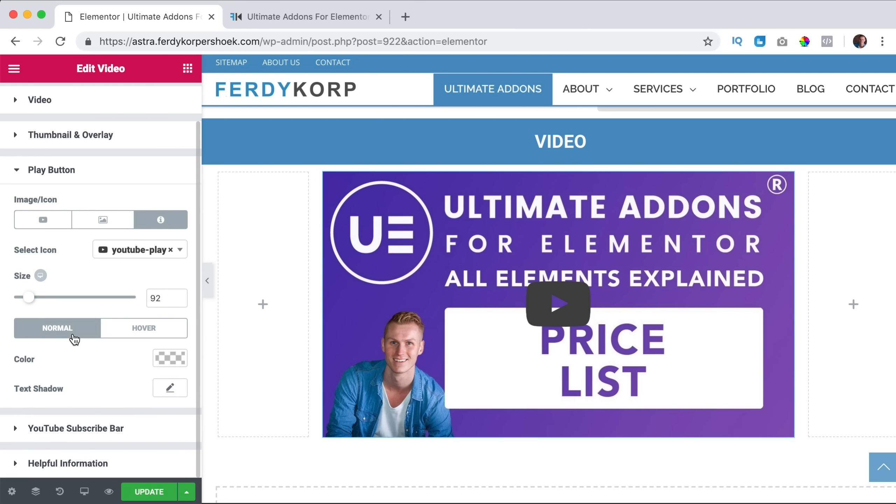
{"action": "left_click", "coordinate": [155, 356]}
{"action": "double_click", "coordinate": [58, 360]}
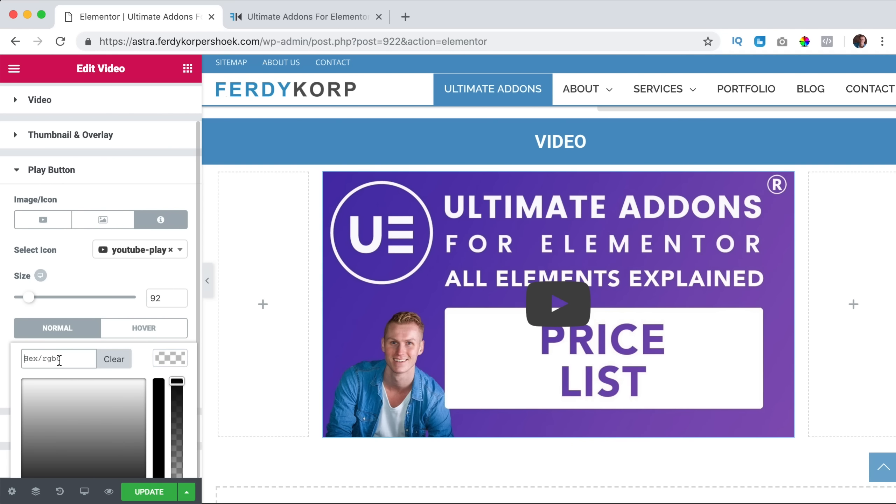
{"action": "type", "text": "FF00"}
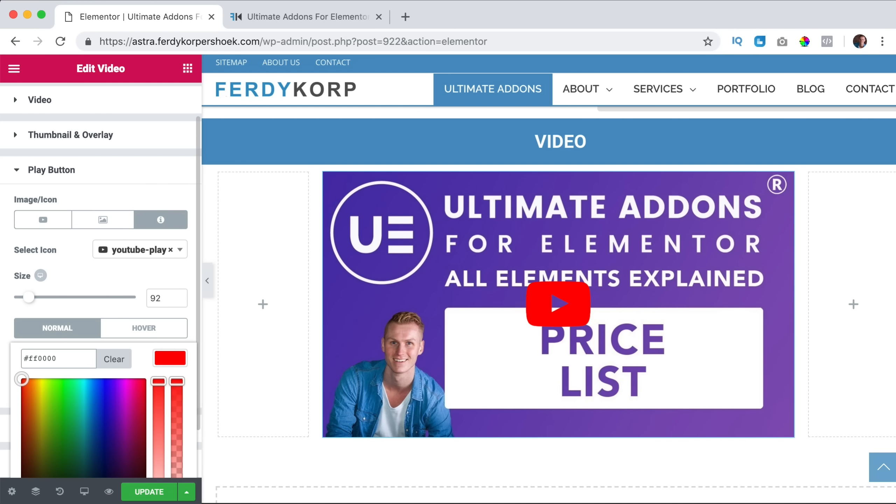
{"action": "left_click", "coordinate": [164, 365]}
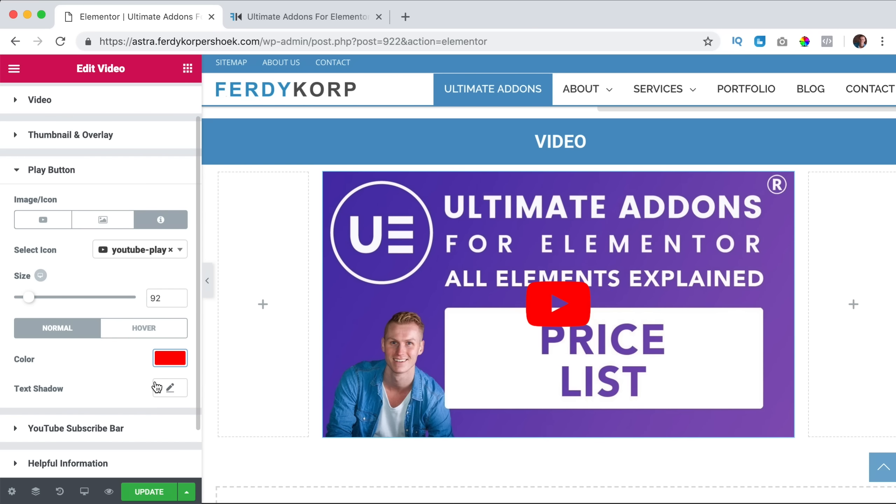
Set the play button's hover color to #ff0000 and lighten it to #ff8484
{"action": "left_click", "coordinate": [138, 334]}
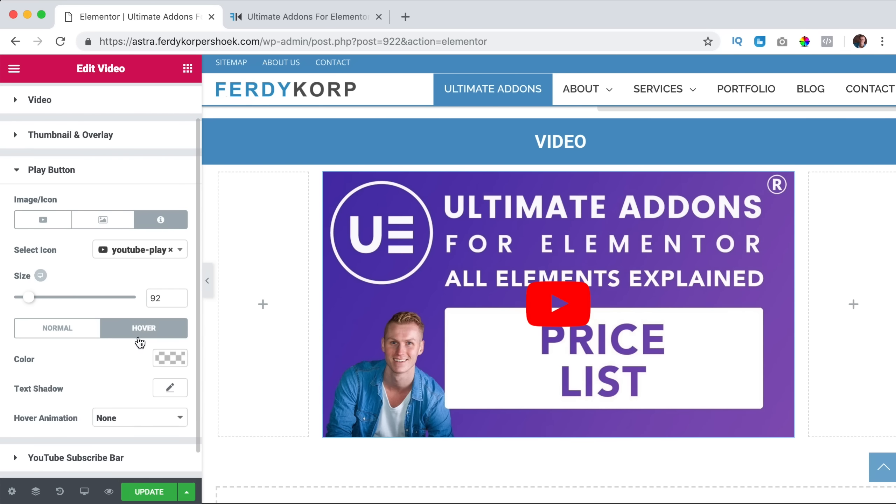
{"action": "left_click", "coordinate": [170, 358]}
{"action": "left_click", "coordinate": [61, 358]}
{"action": "type", "text": "FF"}
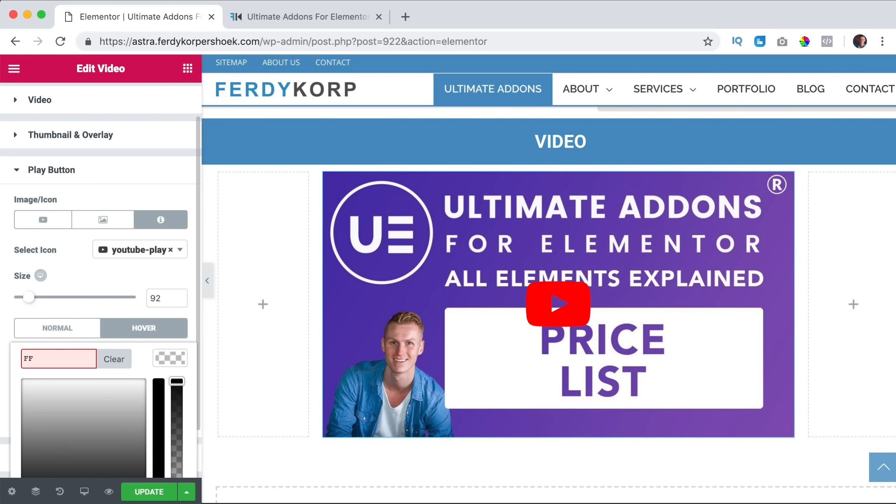
{"action": "type", "text": "0000"}
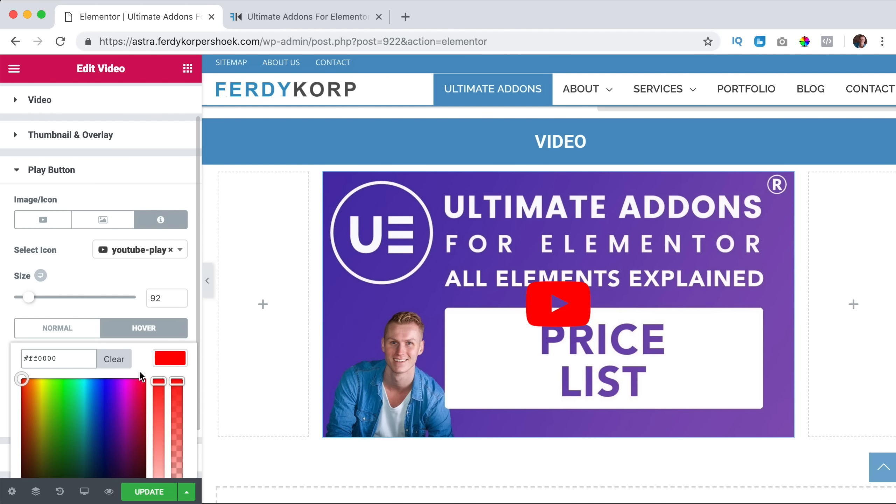
{"action": "left_click_drag", "start_coordinate": [160, 382], "coordinate": [155, 457]}
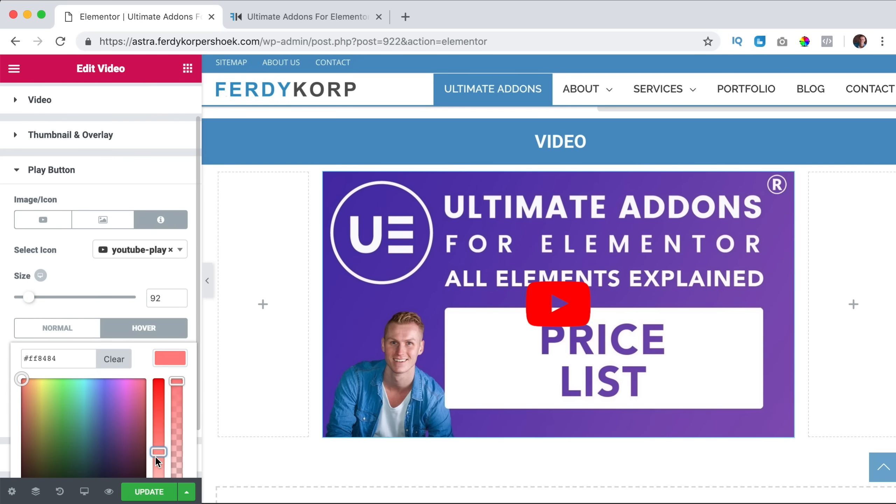
{"action": "left_click", "coordinate": [169, 359]}
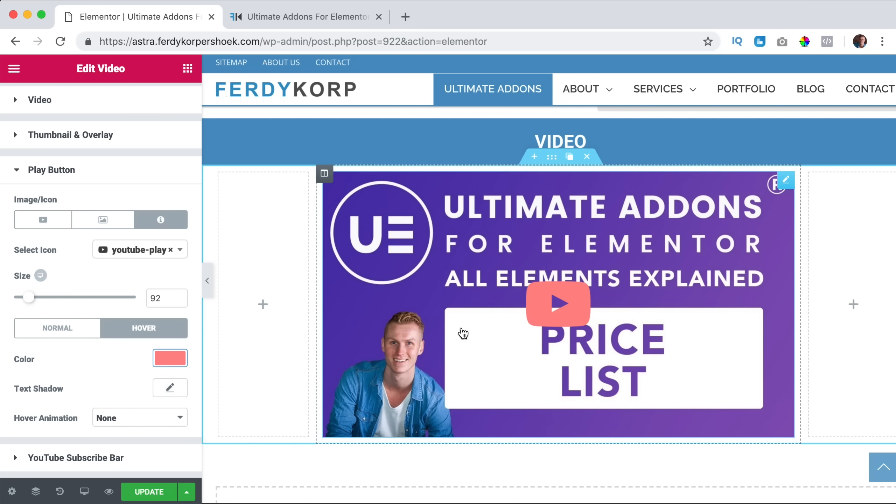
Adjust the play button's hover color to a stronger red and set its Hover Animation to Grow
{"action": "left_click", "coordinate": [168, 361]}
{"action": "left_click_drag", "start_coordinate": [155, 409], "coordinate": [177, 388]}
{"action": "left_click", "coordinate": [173, 359]}
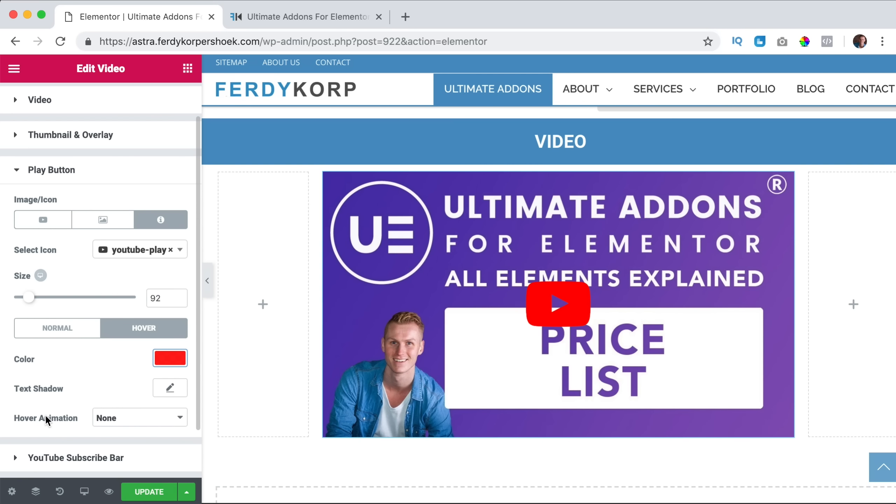
{"action": "left_click", "coordinate": [113, 418]}
{"action": "left_click", "coordinate": [121, 430]}
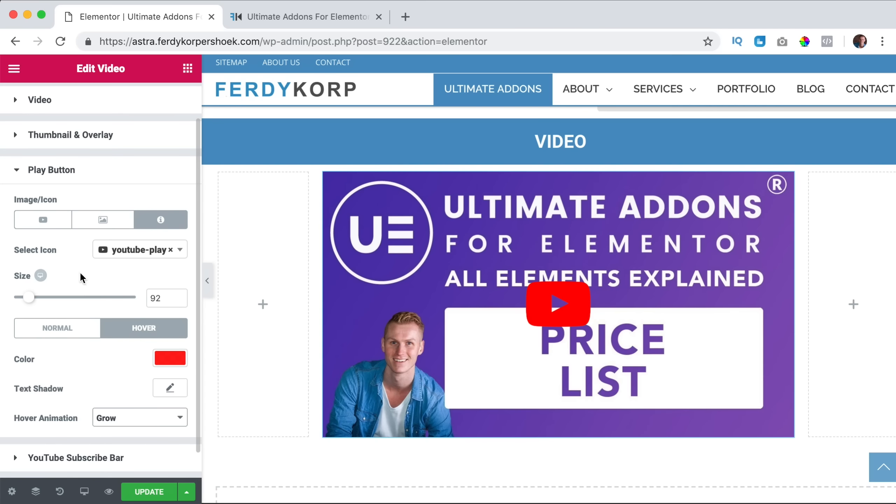
Close the Play Button settings and enable the YouTube subscribe bar below the video
{"action": "left_click", "coordinate": [56, 173]}
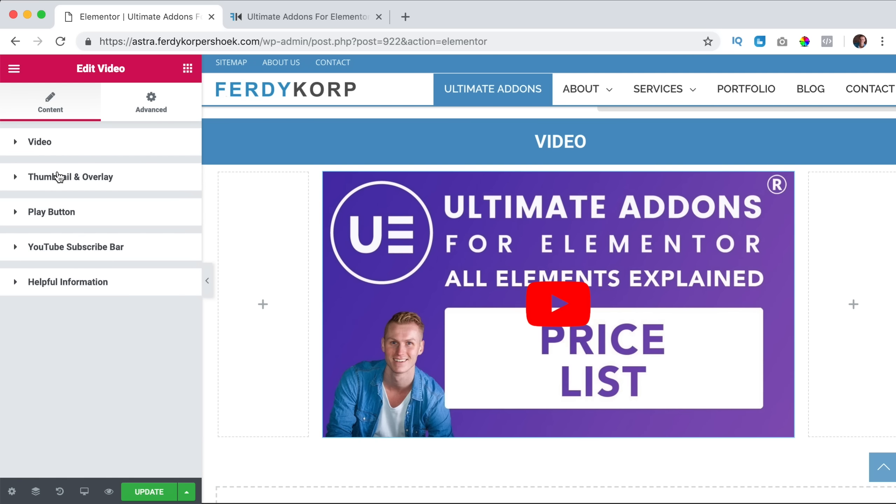
{"action": "left_click", "coordinate": [72, 252]}
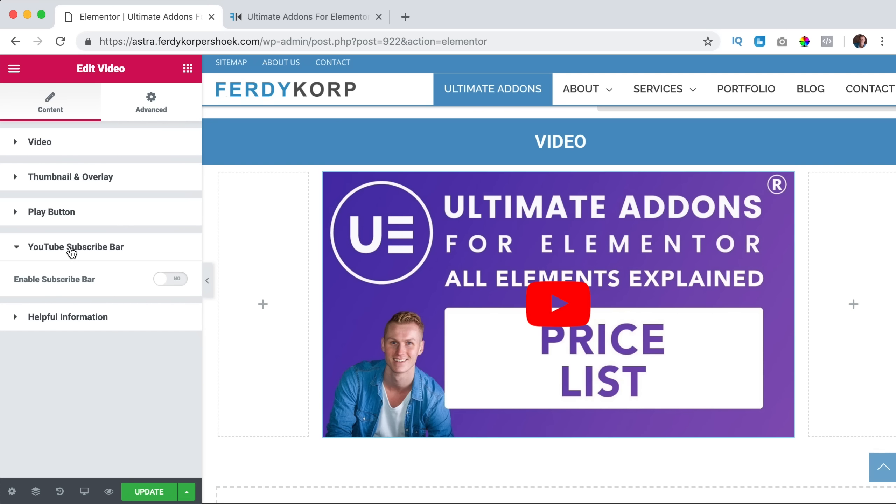
{"action": "left_click", "coordinate": [163, 278]}
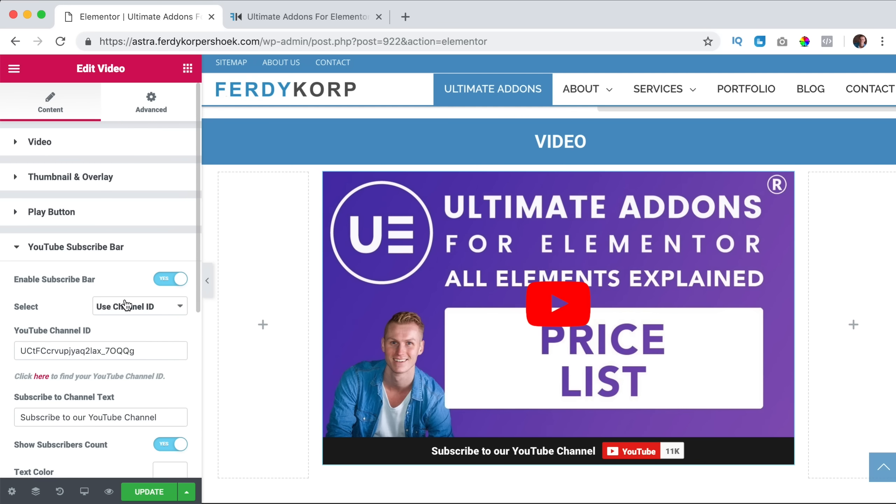
Try the Use Channel Name option for the subscribe bar and return to Use Channel ID
{"action": "left_click", "coordinate": [137, 307]}
{"action": "left_click", "coordinate": [129, 294]}
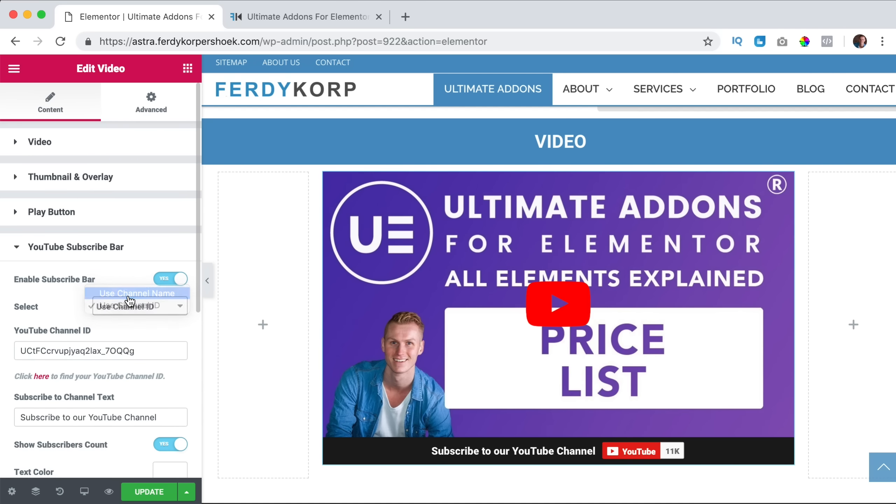
{"action": "left_click", "coordinate": [116, 307]}
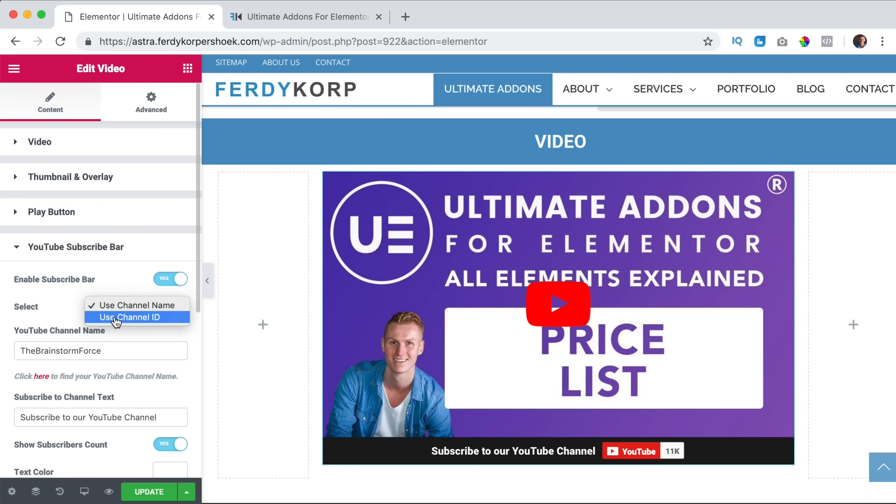
{"action": "left_click", "coordinate": [116, 317]}
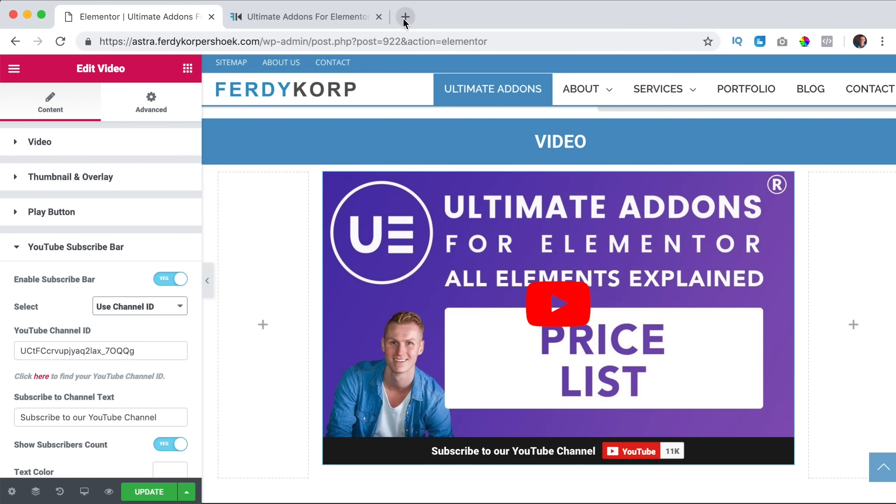
Open YouTube in a new tab, search for the channel owner's name and open that channel's page
{"action": "left_click", "coordinate": [404, 17]}
{"action": "type", "text": "yout"}
{"action": "key", "text": "Return"}
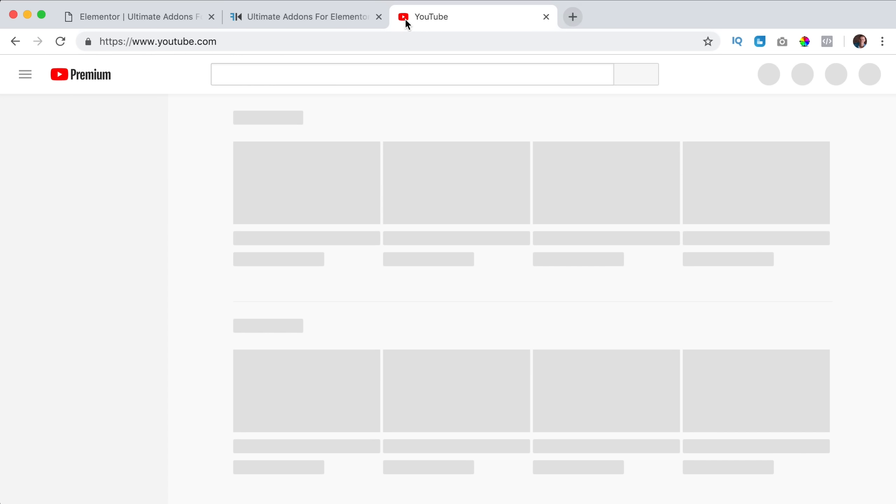
{"action": "type", "text": "ferd"}
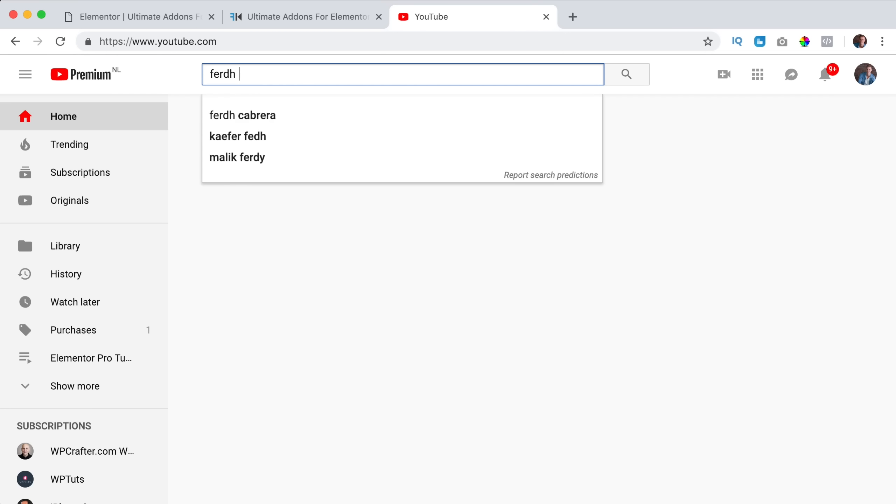
{"action": "type", "text": "y korpershoek"}
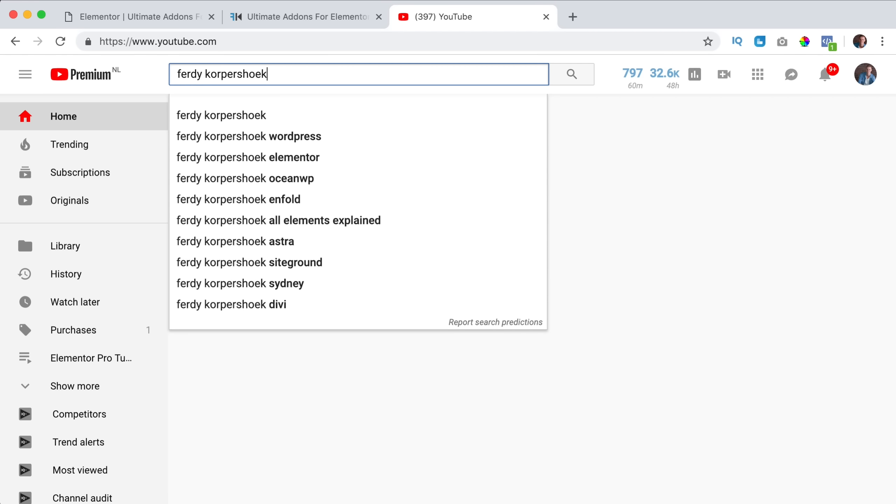
{"action": "key", "text": "Return"}
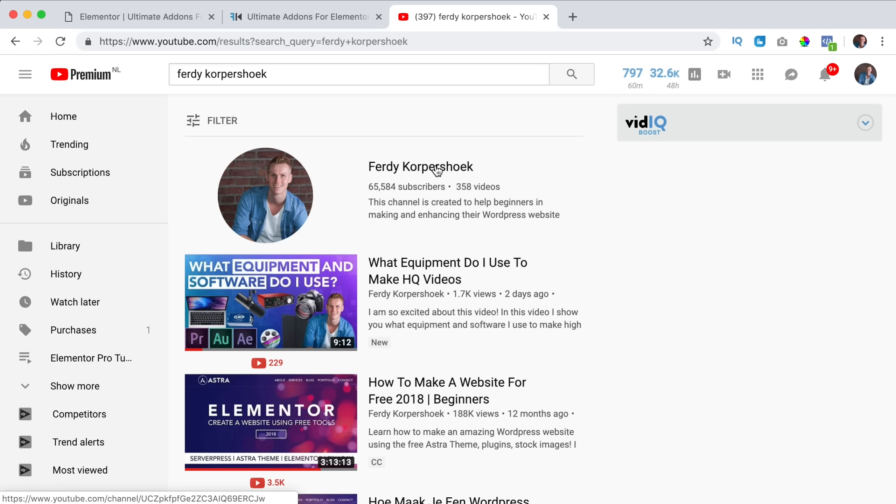
{"action": "left_click", "coordinate": [437, 169]}
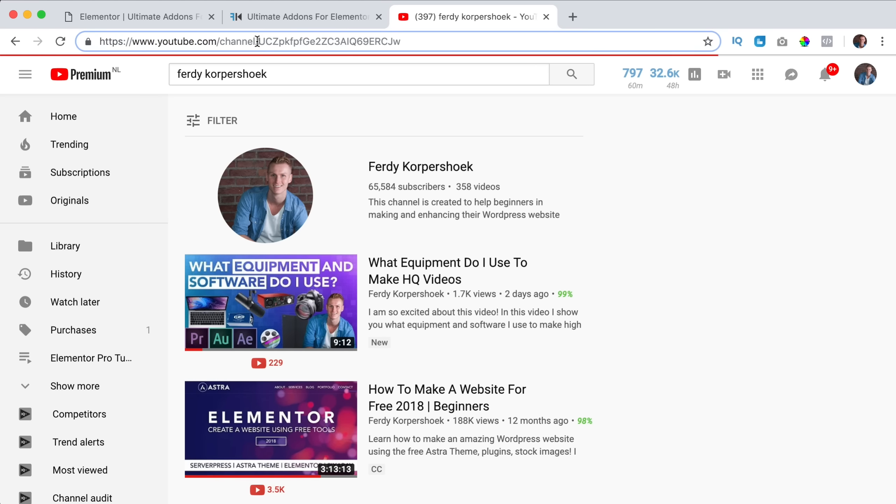
Copy the channel ID from the YouTube channel's URL and paste it as the subscribe bar's YouTube Channel ID in the Elementor editor
{"action": "left_click_drag", "start_coordinate": [264, 42], "coordinate": [468, 44]}
{"action": "key", "text": "super+c"}
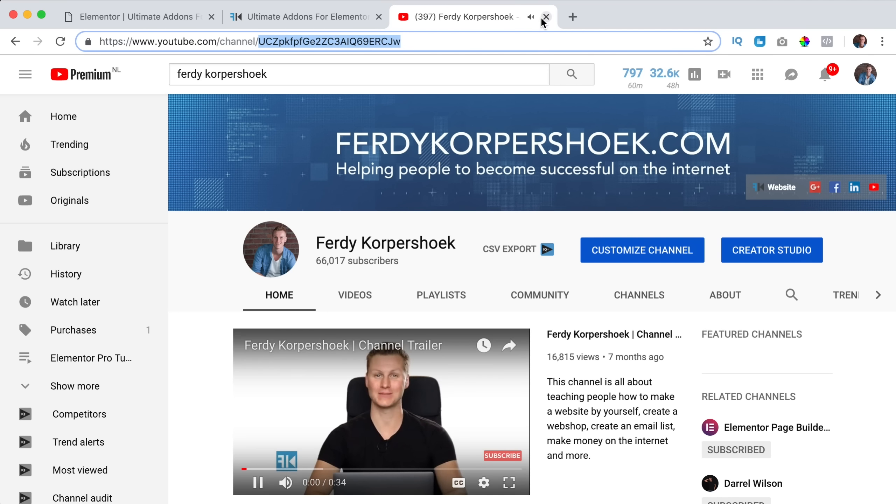
{"action": "left_click", "coordinate": [546, 17]}
{"action": "left_click", "coordinate": [134, 16]}
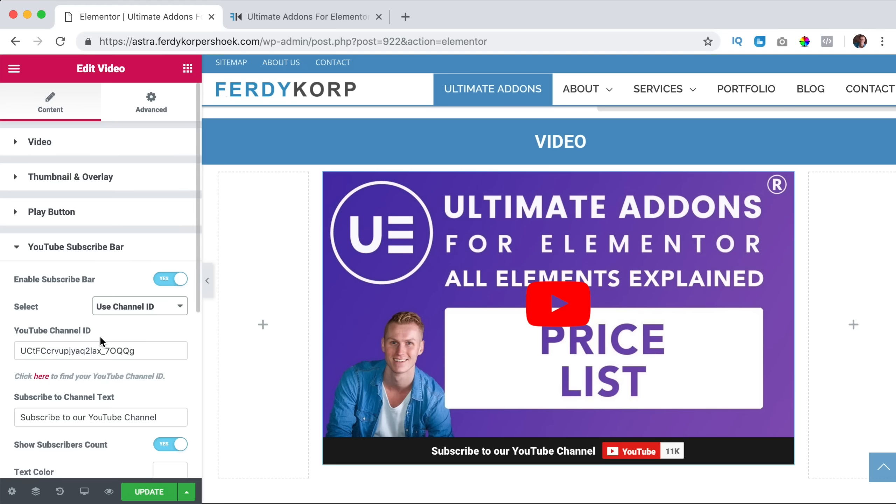
{"action": "double_click", "coordinate": [99, 349]}
{"action": "key", "text": "super+v"}
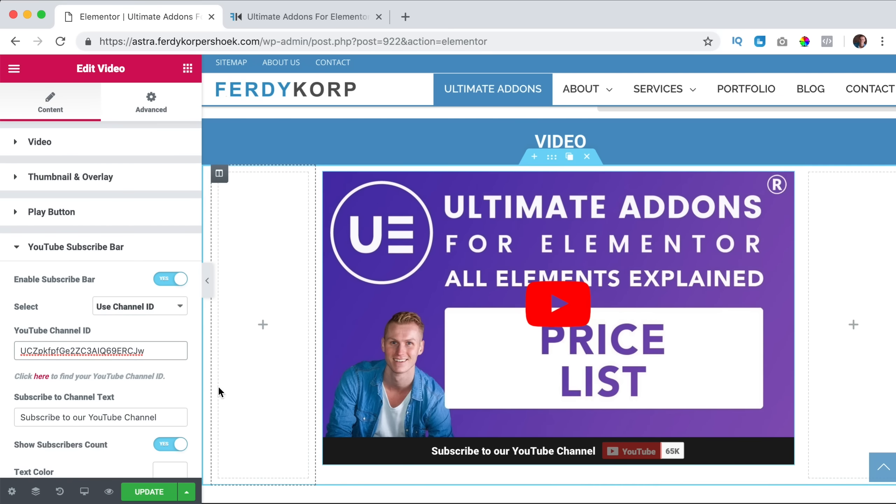
Change the Subscribe to Channel Text to "Subscribe to my YouTube Channel"
{"action": "scroll", "coordinate": [183, 381], "scroll_direction": "down", "scroll_amount": 2}
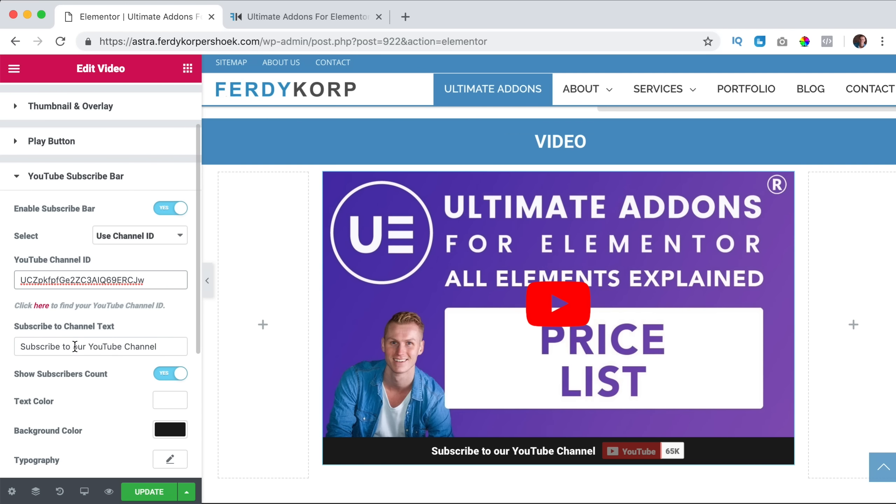
{"action": "left_click", "coordinate": [86, 344]}
{"action": "key", "text": "BackSpace"}
{"action": "key", "text": "BackSpace"}
{"action": "key", "text": "BackSpace"}
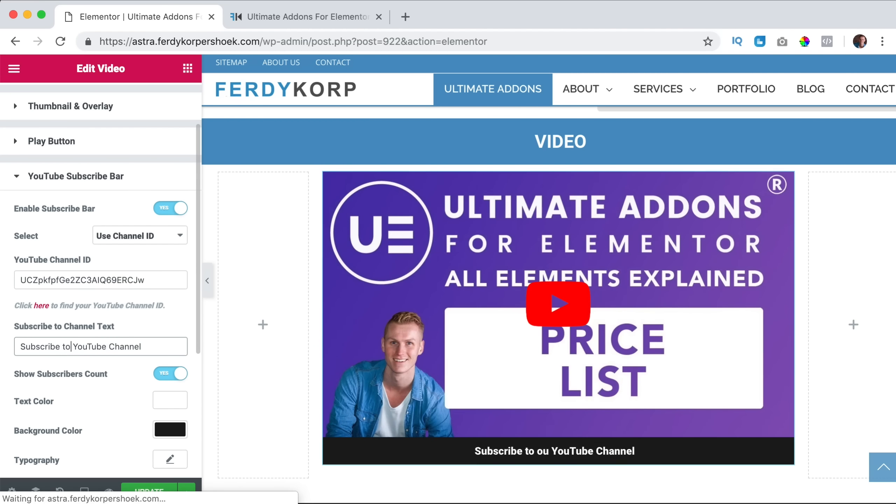
{"action": "type", "text": "my"}
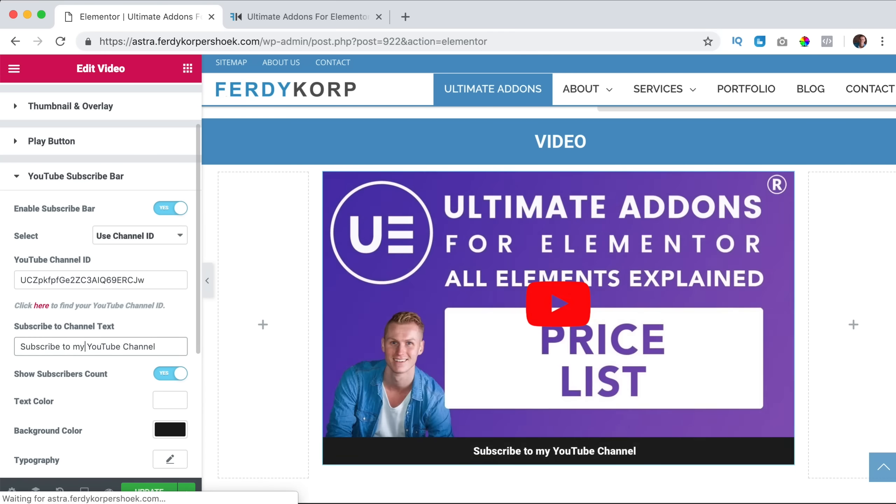
Try putting "Please" before the subscribe text and hiding the subscribers count, restoring the original text and count display
{"action": "type", "text": "Please"}
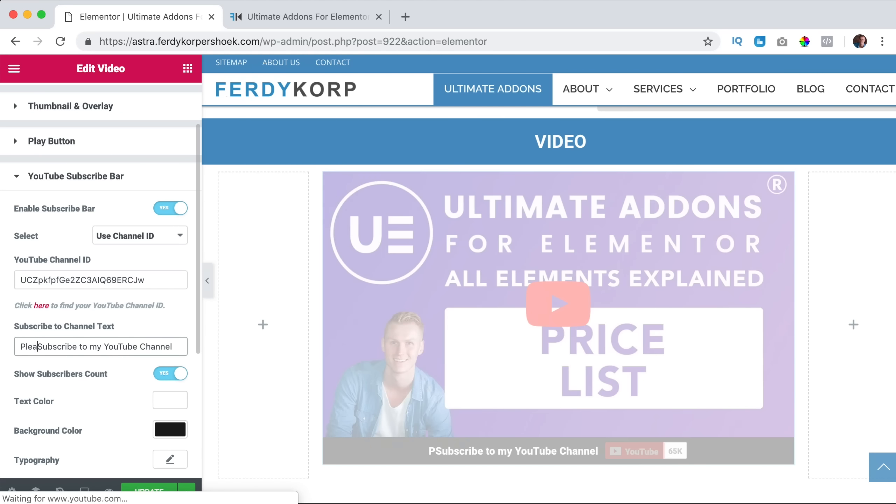
{"action": "key", "text": "shift+Home"}
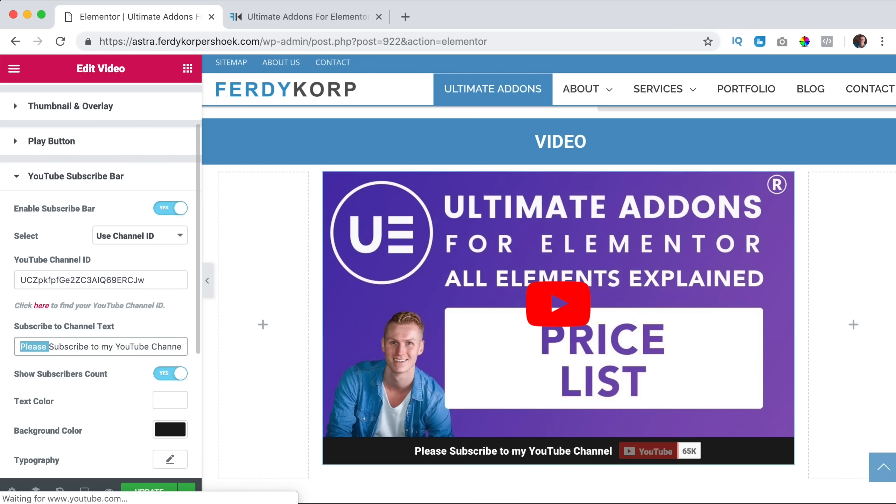
{"action": "key", "text": "BackSpace"}
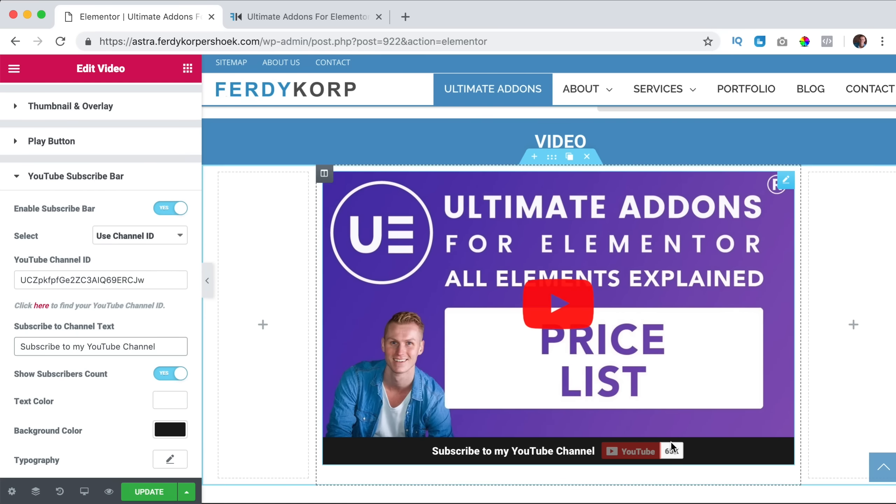
{"action": "left_click", "coordinate": [170, 374]}
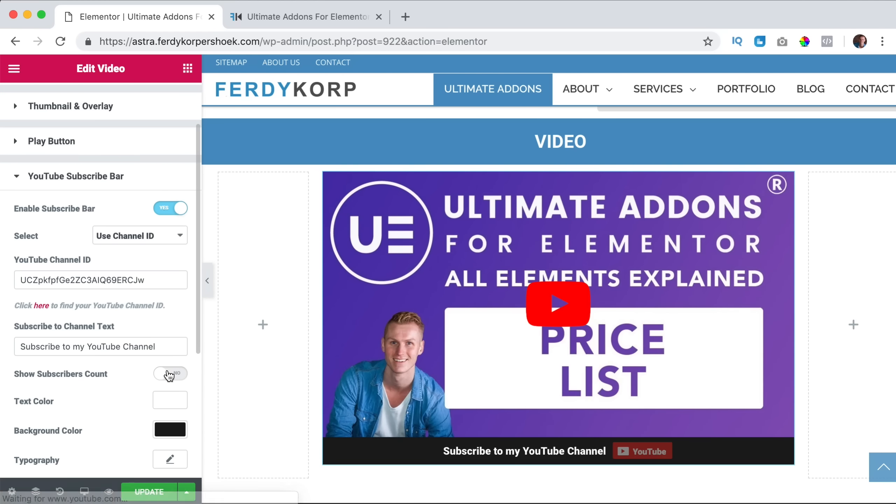
{"action": "left_click", "coordinate": [170, 374]}
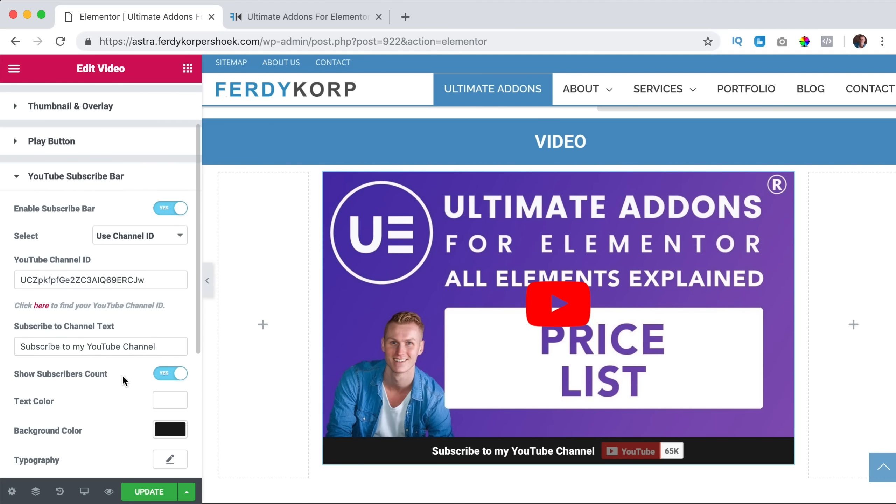
Try #ff0000 and other colours as the subscribe bar's background, and settle on the dark shade #231f1a
{"action": "scroll", "coordinate": [122, 374], "scroll_direction": "down", "scroll_amount": 1}
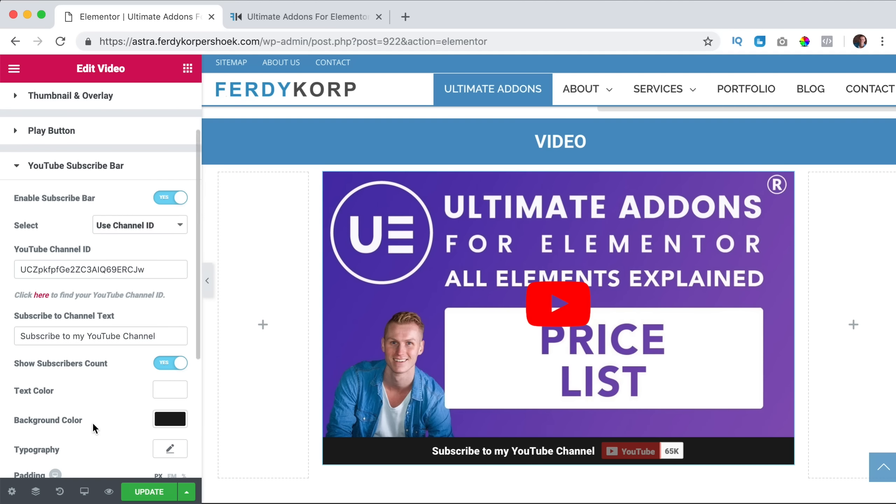
{"action": "left_click", "coordinate": [168, 420]}
{"action": "scroll", "coordinate": [123, 395], "scroll_direction": "down", "scroll_amount": 5}
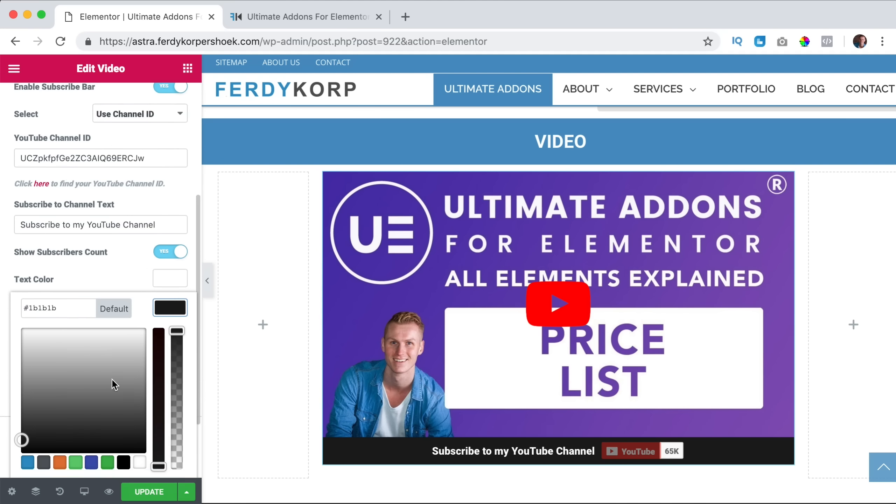
{"action": "triple_click", "coordinate": [61, 308]}
{"action": "type", "text": "FF"}
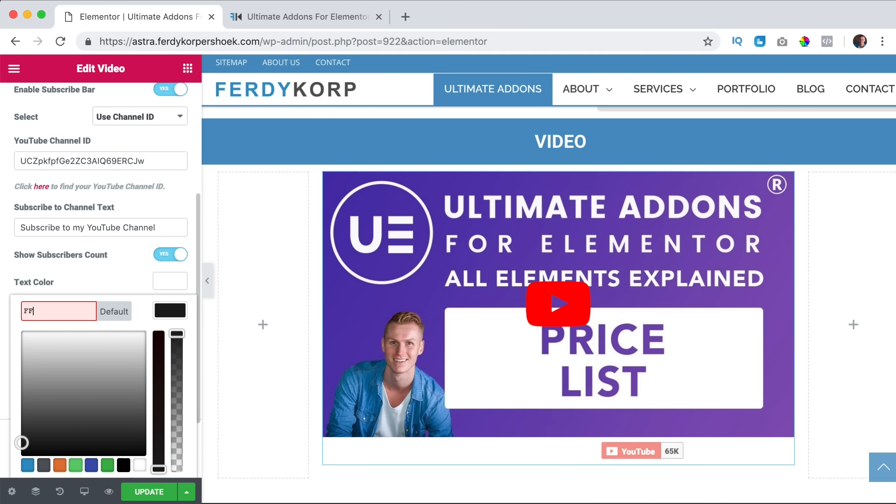
{"action": "type", "text": "0000"}
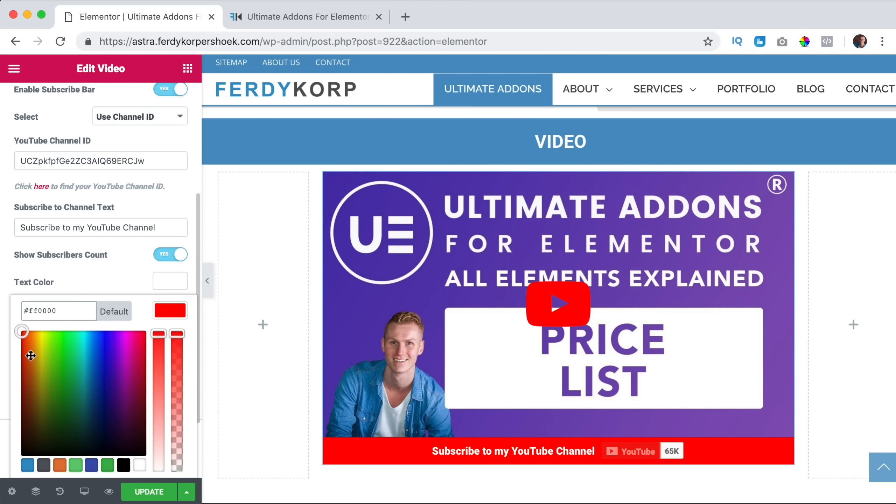
{"action": "left_click_drag", "start_coordinate": [31, 356], "coordinate": [25, 335]}
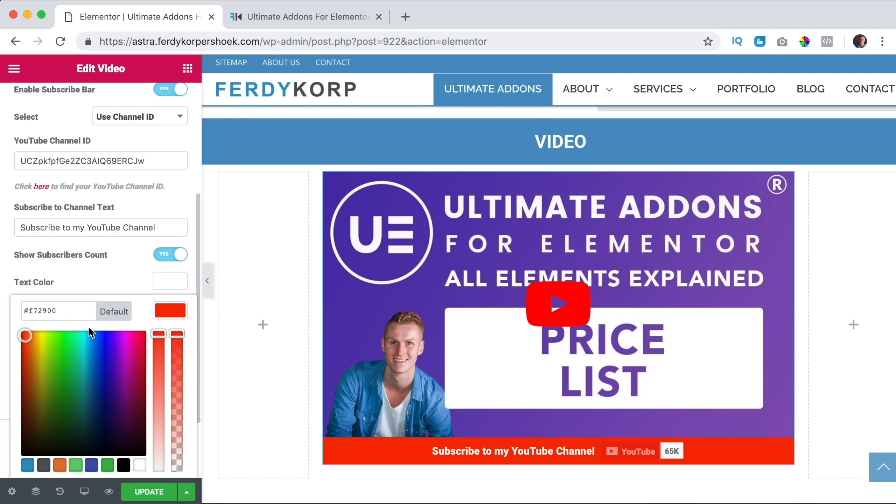
{"action": "left_click", "coordinate": [43, 465]}
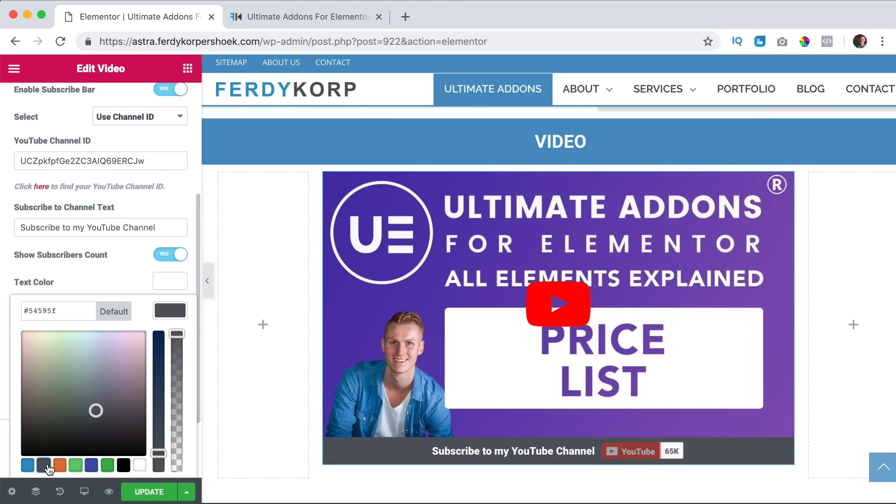
{"action": "left_click_drag", "start_coordinate": [95, 419], "coordinate": [31, 436]}
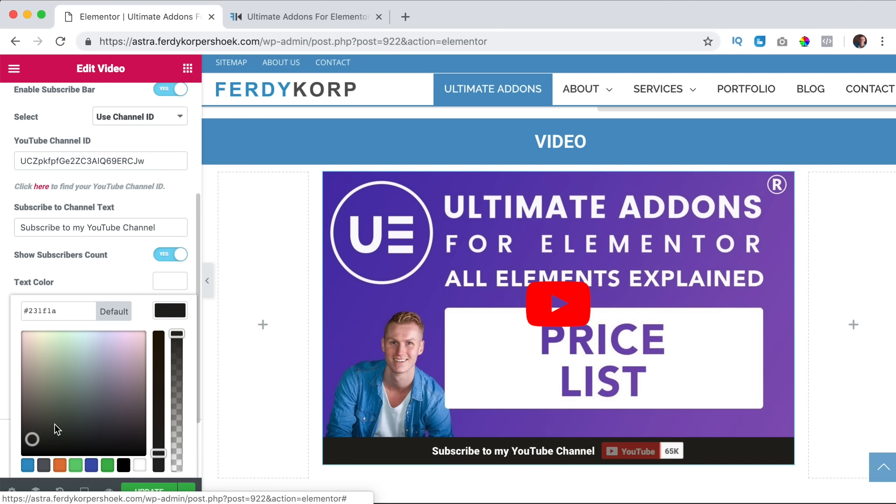
{"action": "left_click", "coordinate": [171, 312]}
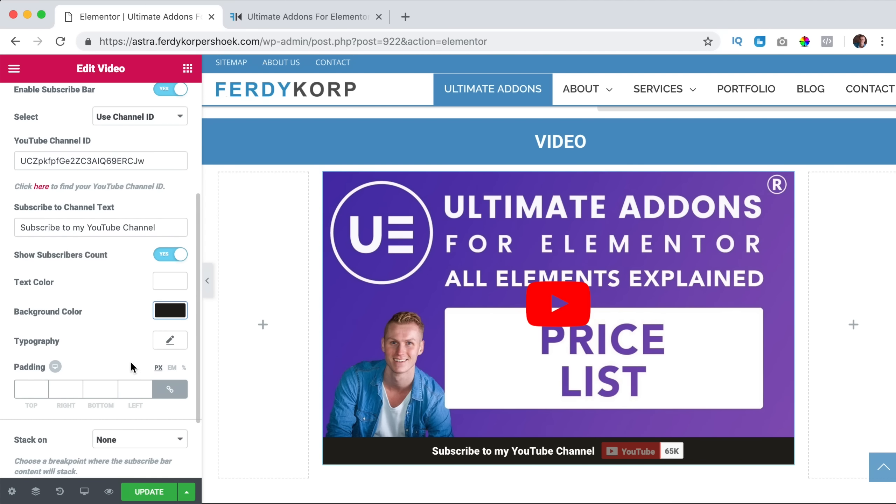
Unlink the subscribe bar's padding values and set the top and bottom padding to 20 px each
{"action": "scroll", "coordinate": [132, 361], "scroll_direction": "up", "scroll_amount": 2}
{"action": "scroll", "coordinate": [127, 361], "scroll_direction": "down", "scroll_amount": 3}
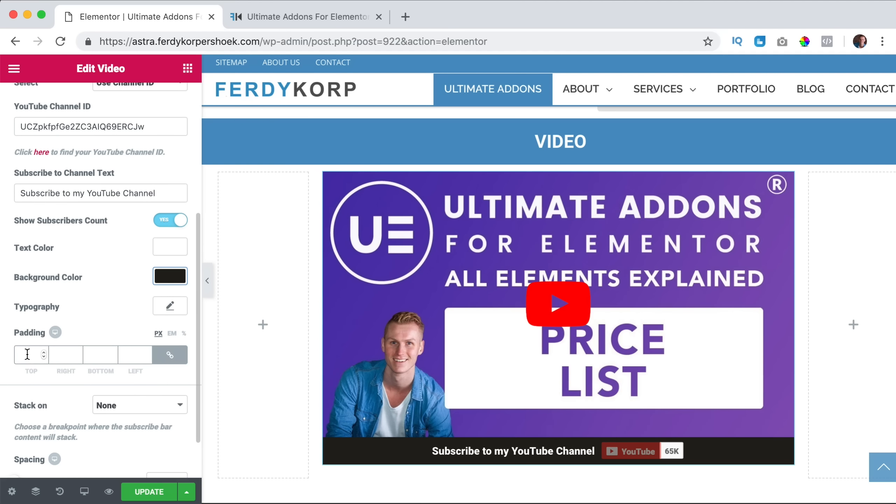
{"action": "left_click", "coordinate": [169, 355]}
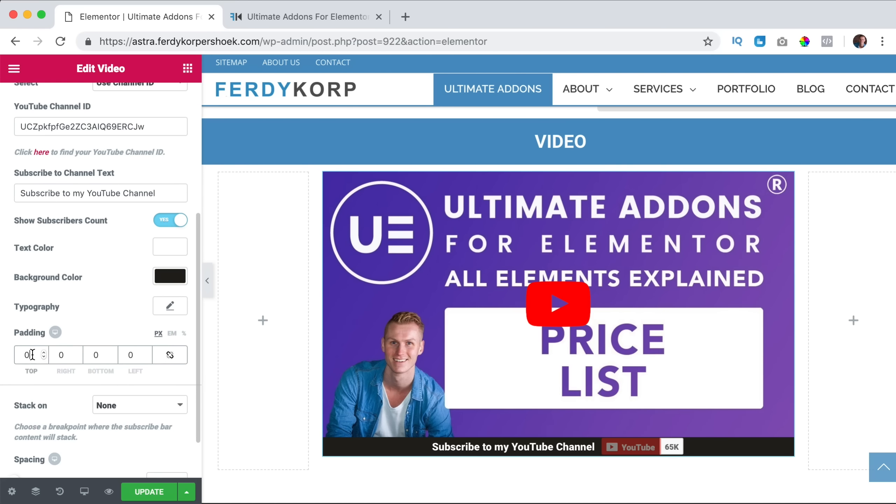
{"action": "left_click_drag", "start_coordinate": [33, 355], "coordinate": [15, 359]}
{"action": "type", "text": "10"}
{"action": "key", "text": "Tab"}
{"action": "key", "text": "Tab"}
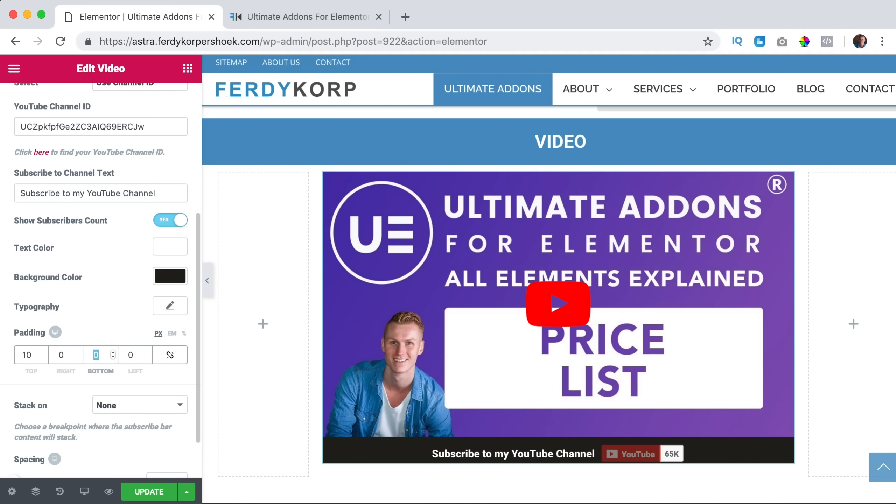
{"action": "type", "text": "1020"}
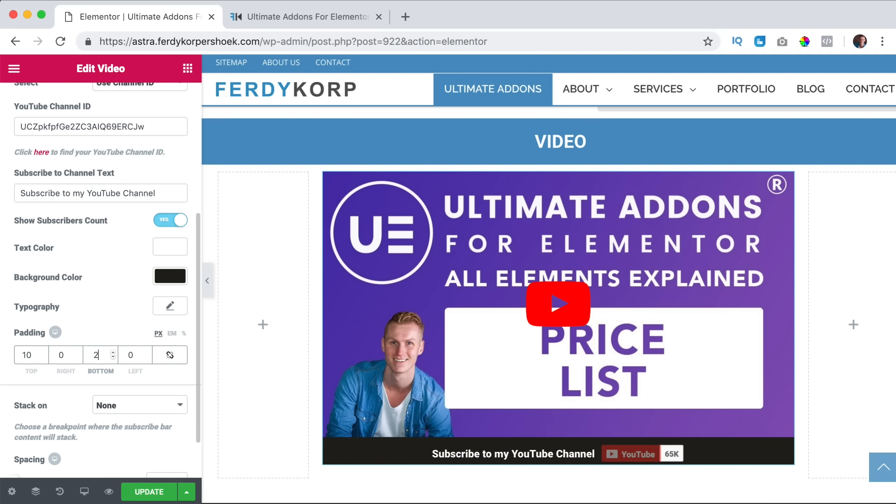
{"action": "key", "text": "shift+Tab"}
{"action": "key", "text": "shift+Tab"}
{"action": "type", "text": "20"}
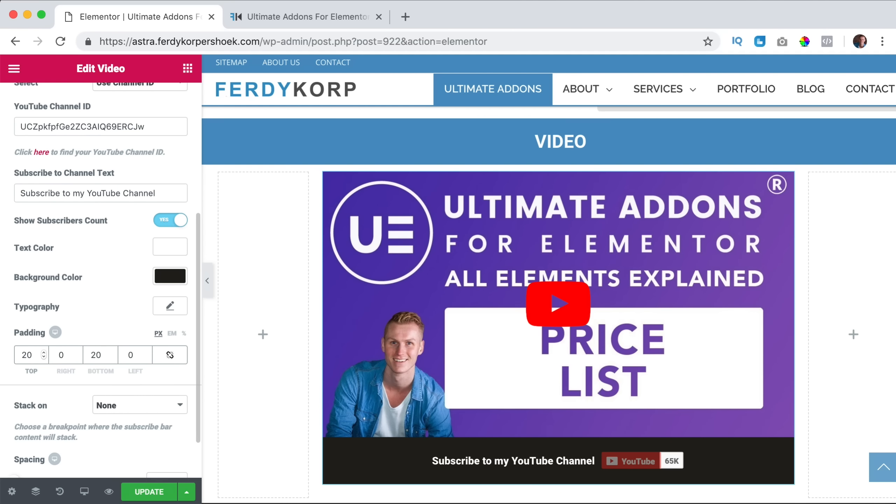
Set the subscribe bar's typography size to 19 px and its spacing to 11
{"action": "left_click", "coordinate": [171, 306]}
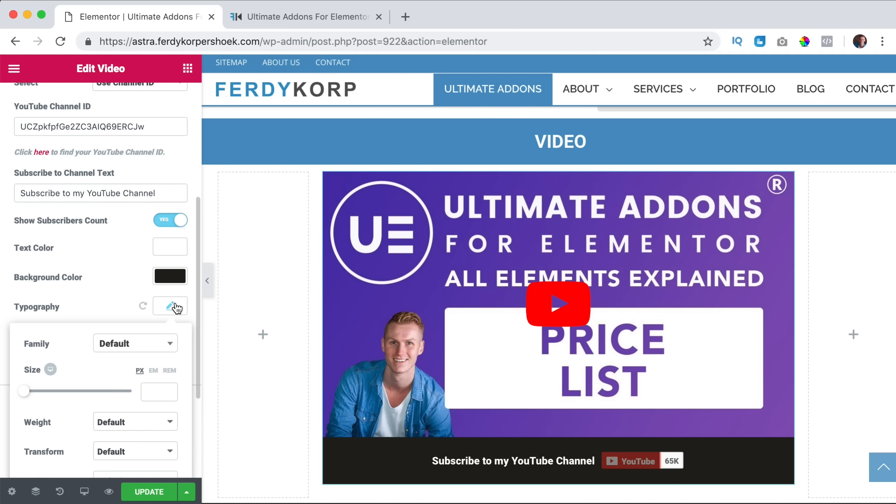
{"action": "left_click_drag", "start_coordinate": [28, 394], "coordinate": [38, 396]}
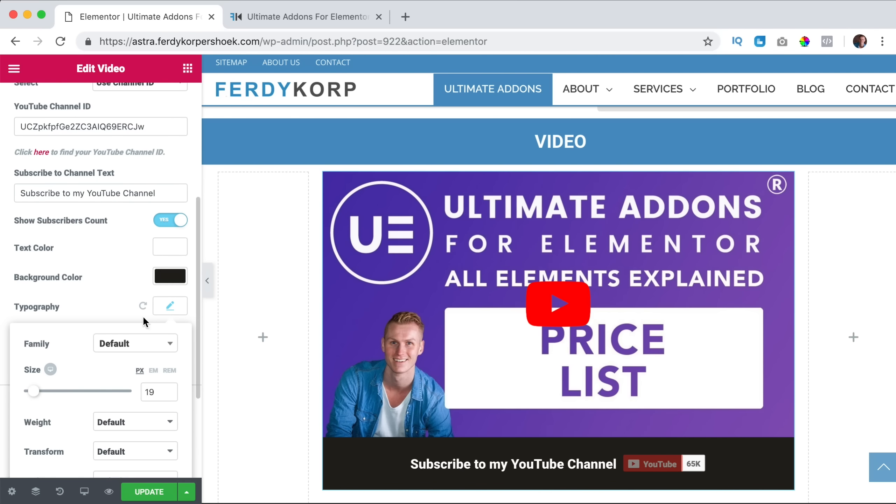
{"action": "left_click", "coordinate": [163, 308]}
{"action": "scroll", "coordinate": [19, 344], "scroll_direction": "down", "scroll_amount": 2}
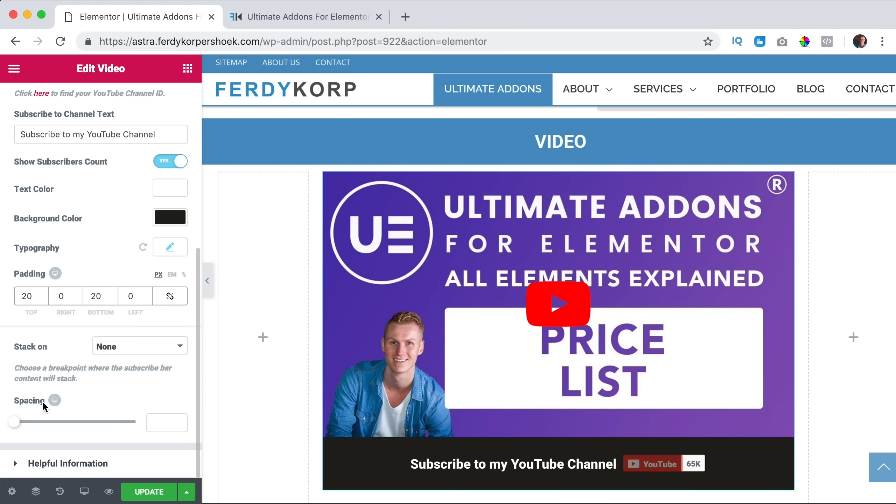
{"action": "left_click_drag", "start_coordinate": [16, 423], "coordinate": [40, 423]}
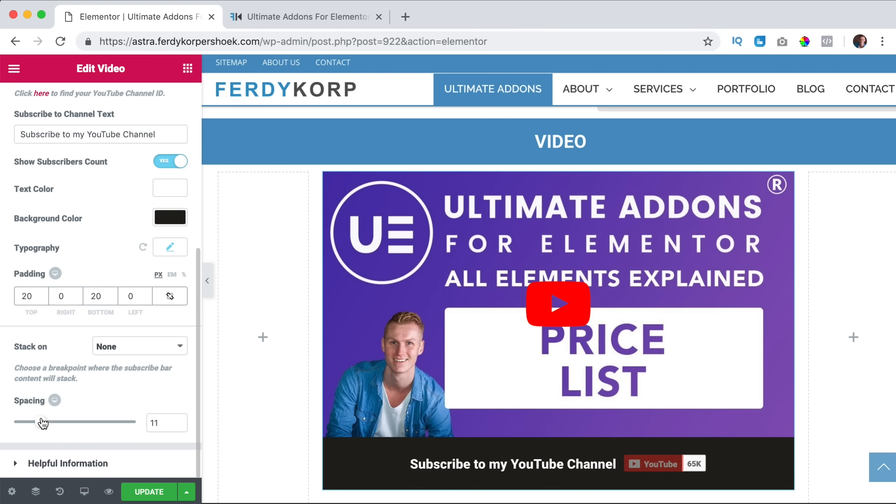
Preview the subscribe bar at tablet and mobile sizes and set its Stack on breakpoint to Mobile
{"action": "left_click", "coordinate": [137, 347]}
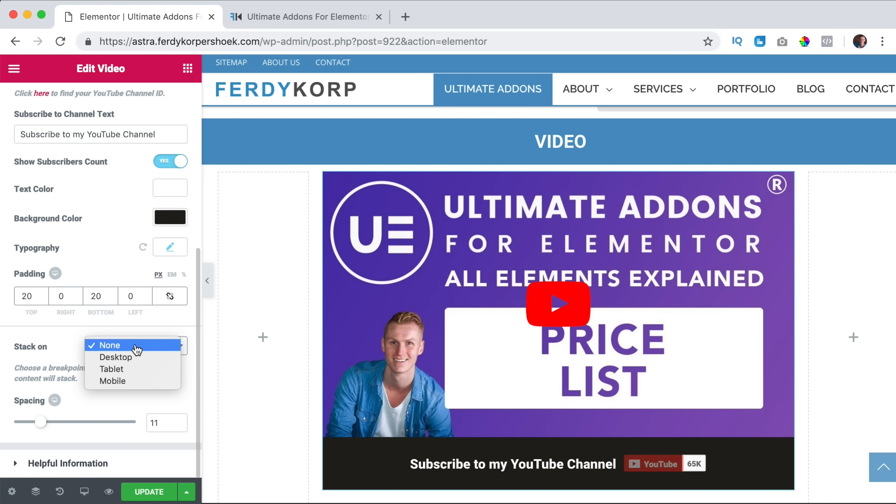
{"action": "left_click", "coordinate": [69, 343]}
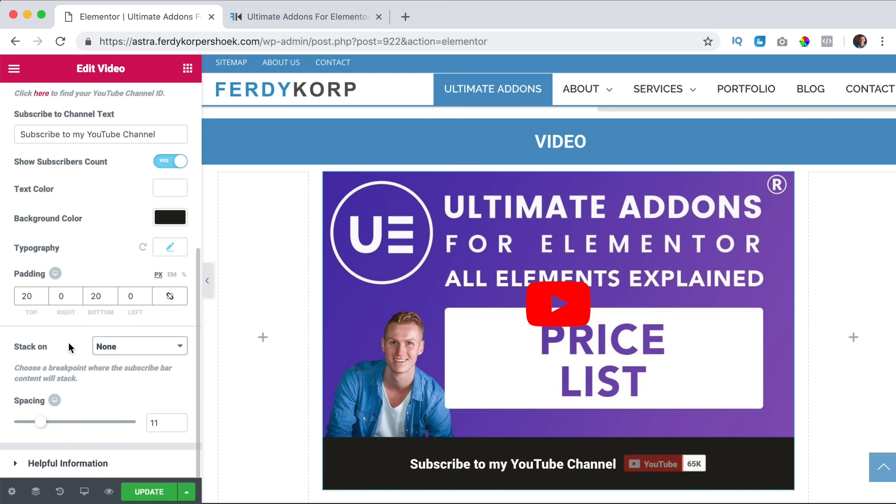
{"action": "left_click", "coordinate": [85, 492]}
{"action": "left_click", "coordinate": [136, 433]}
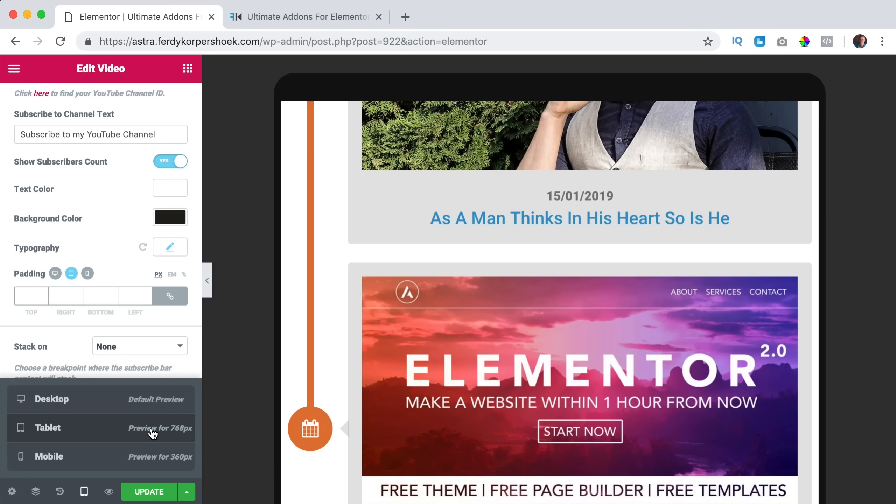
{"action": "scroll", "coordinate": [524, 380], "scroll_direction": "down", "scroll_amount": 15}
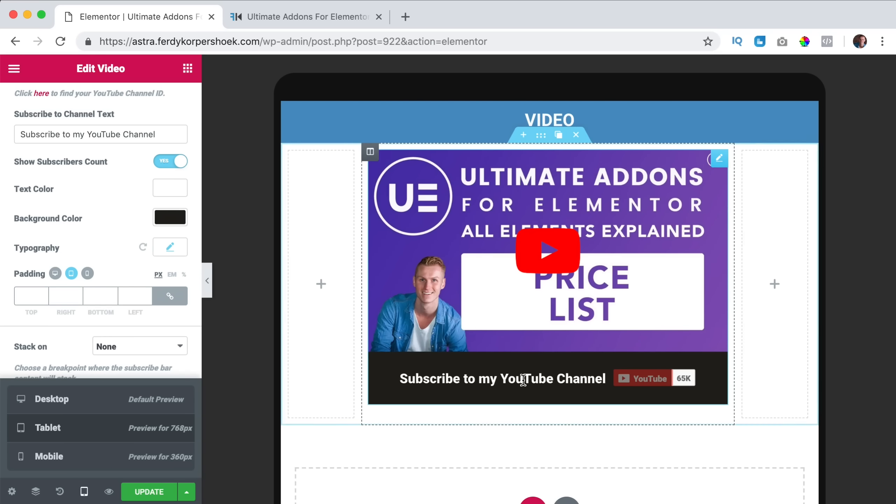
{"action": "left_click", "coordinate": [65, 457]}
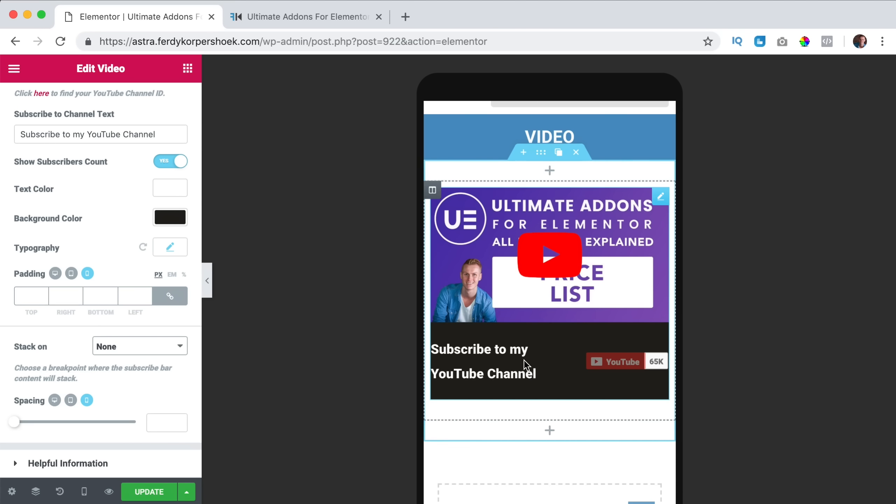
{"action": "left_click", "coordinate": [127, 349]}
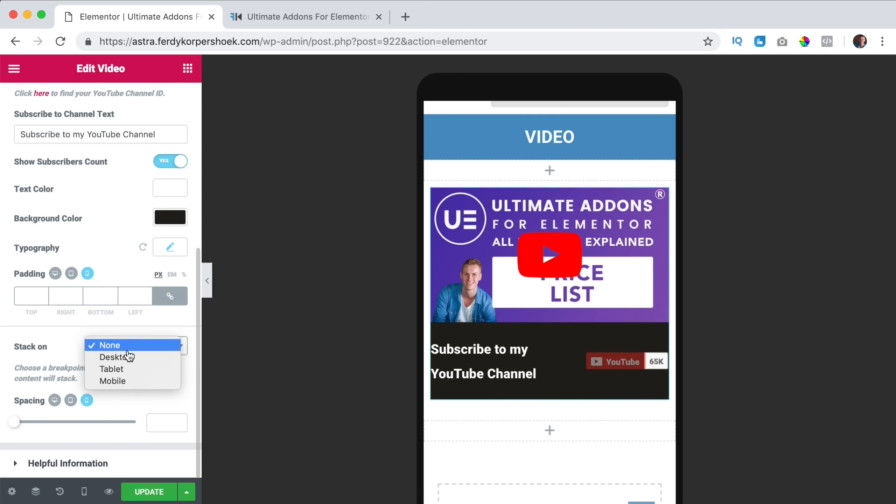
{"action": "left_click", "coordinate": [123, 381]}
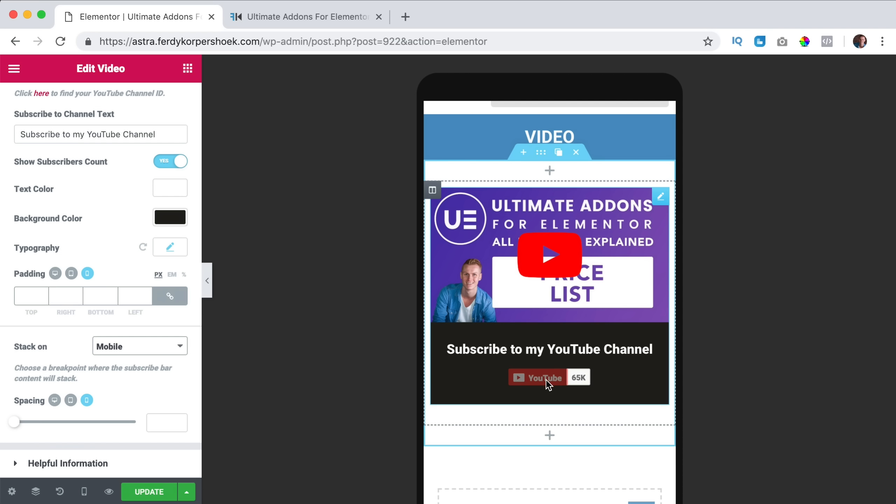
Look at the other Stack on breakpoints without changing the choice, and switch the page preview to tablet size
{"action": "left_click", "coordinate": [100, 349]}
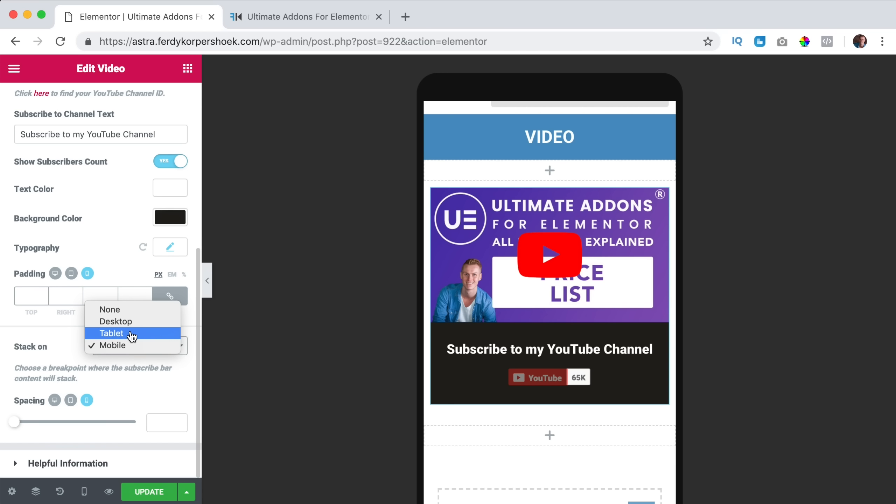
{"action": "left_click", "coordinate": [92, 496]}
{"action": "left_click", "coordinate": [93, 496]}
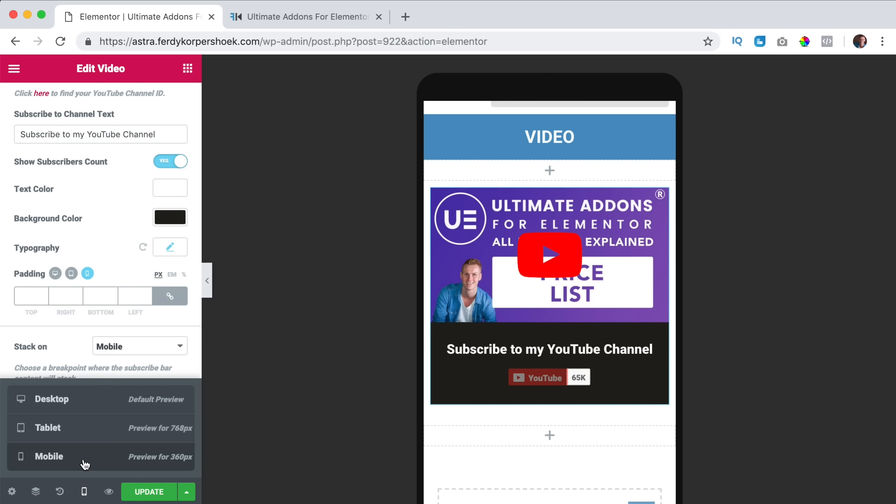
{"action": "left_click", "coordinate": [84, 437]}
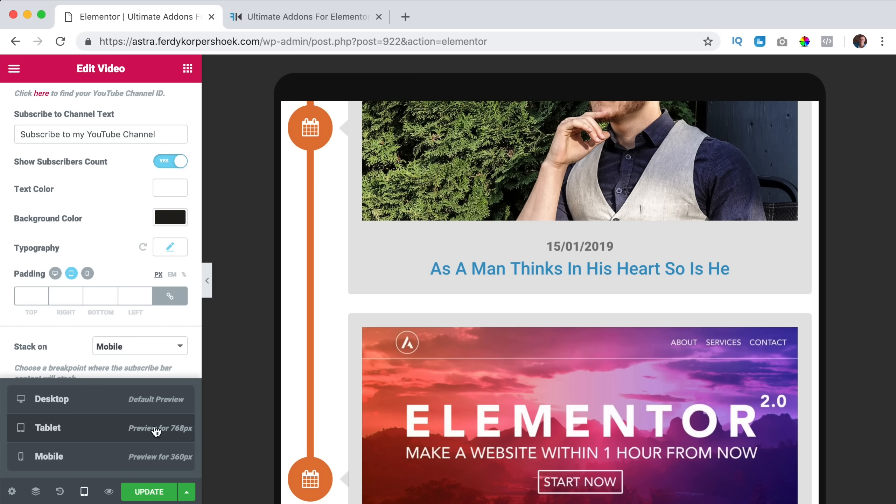